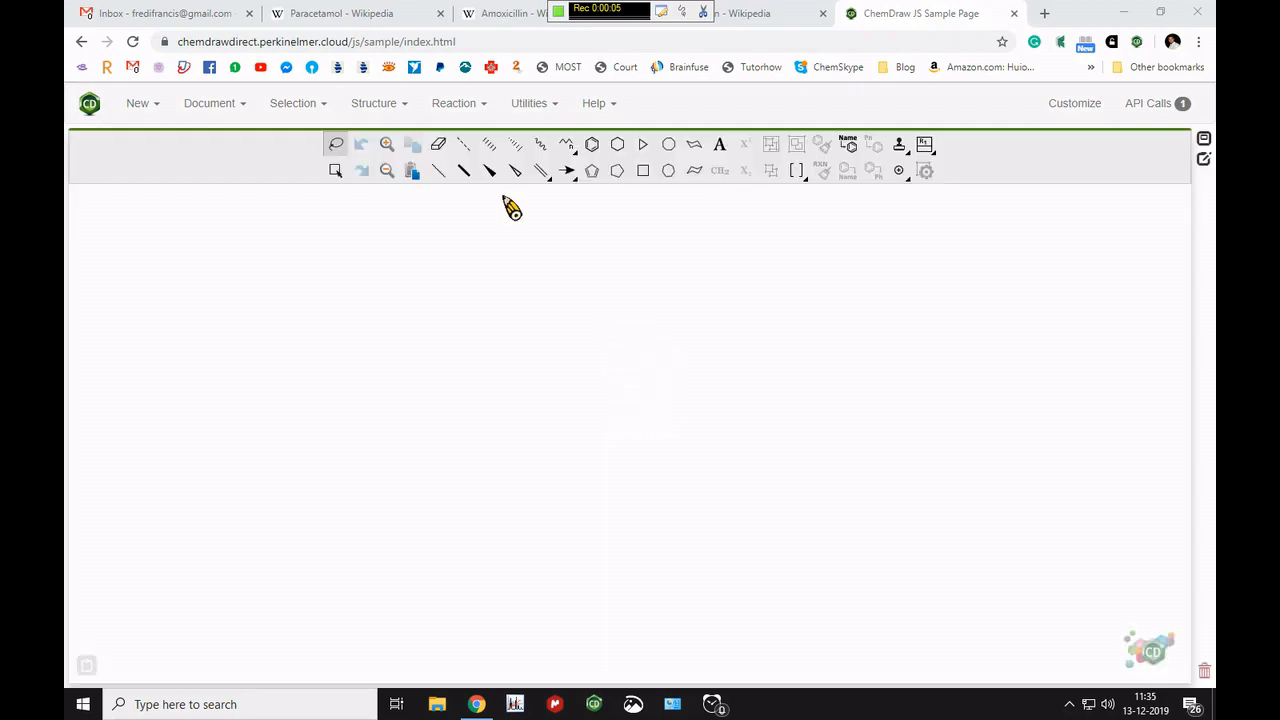
Check the paracetamol structure on Wikipedia and place a benzene ring on the empty ChemDraw canvas
click(335, 18)
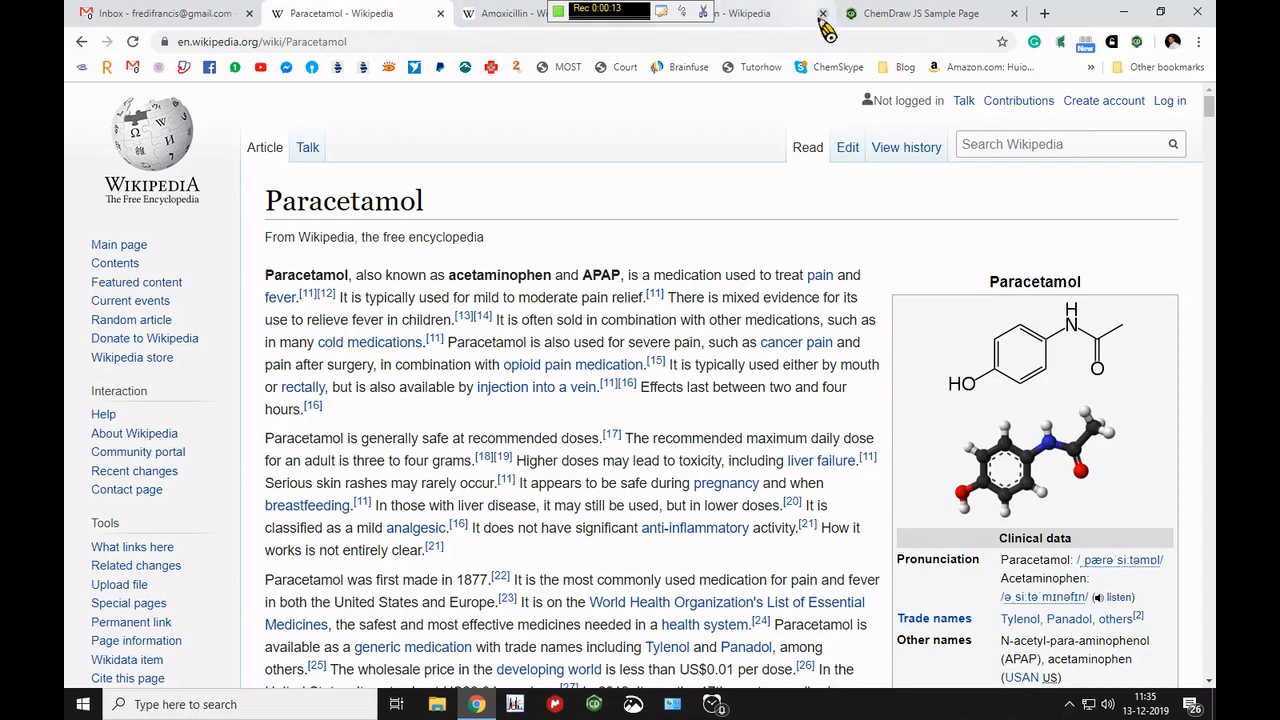
click(895, 18)
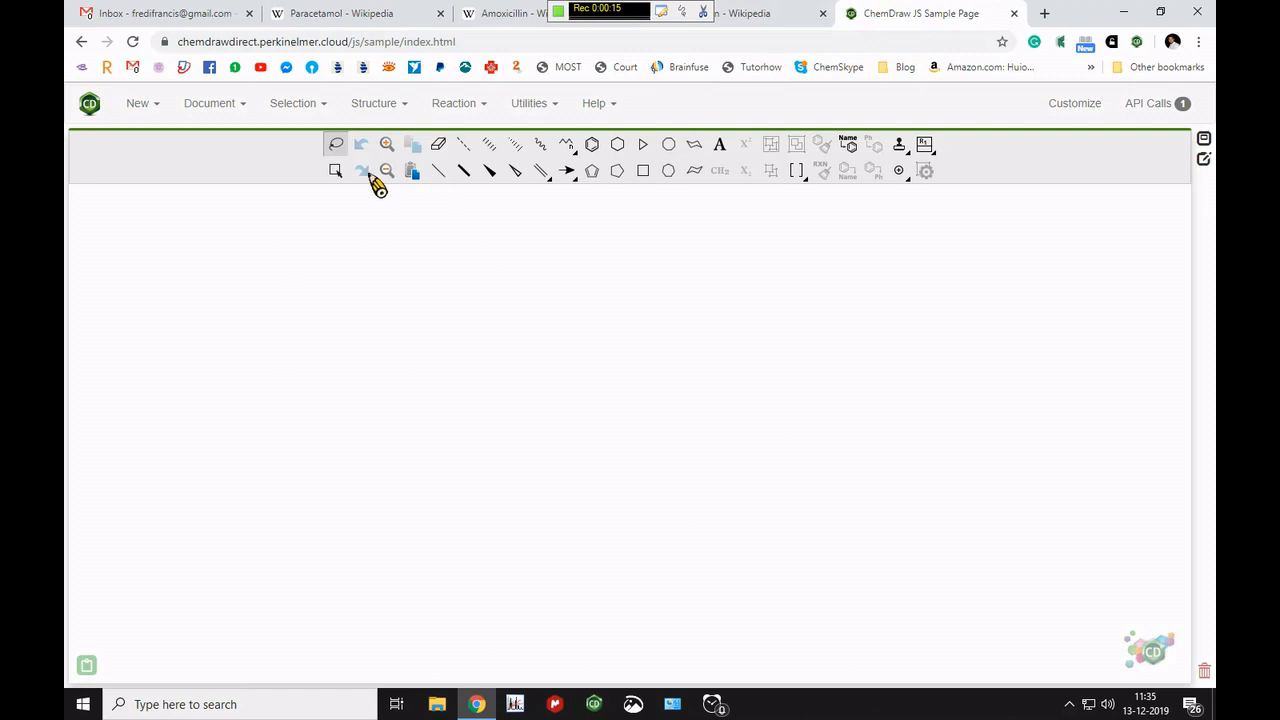
click(593, 146)
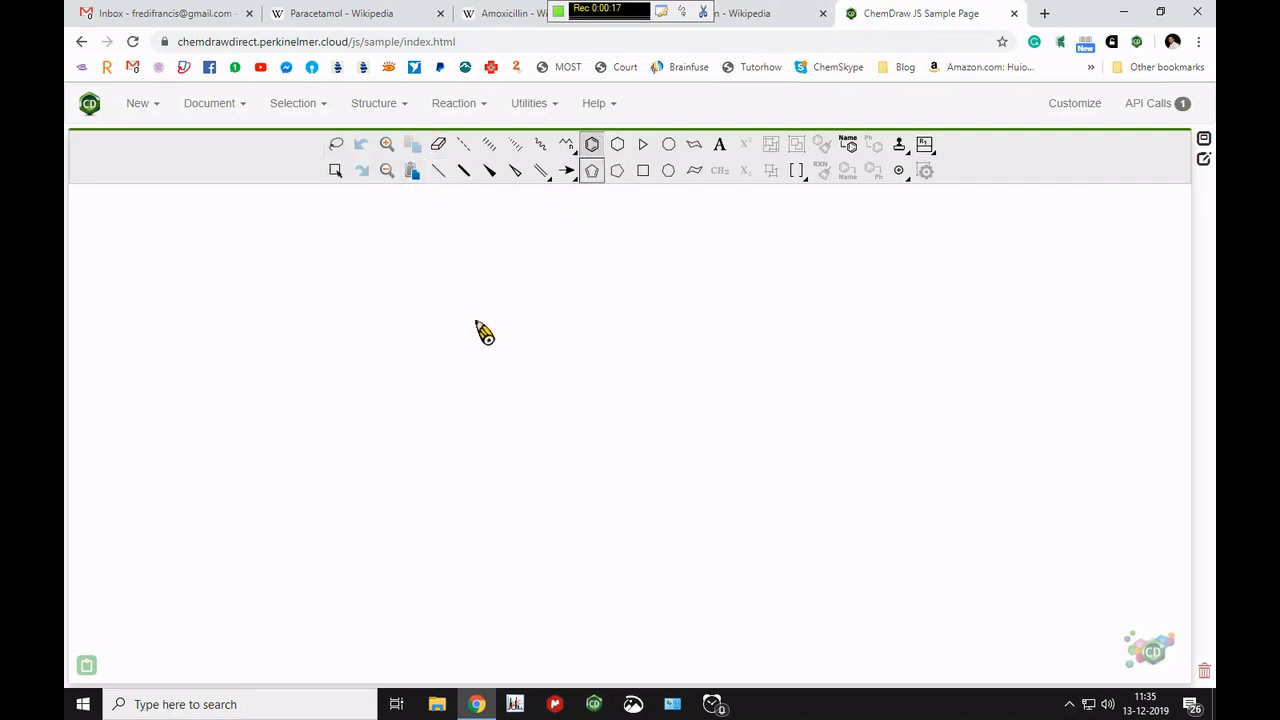
click(489, 321)
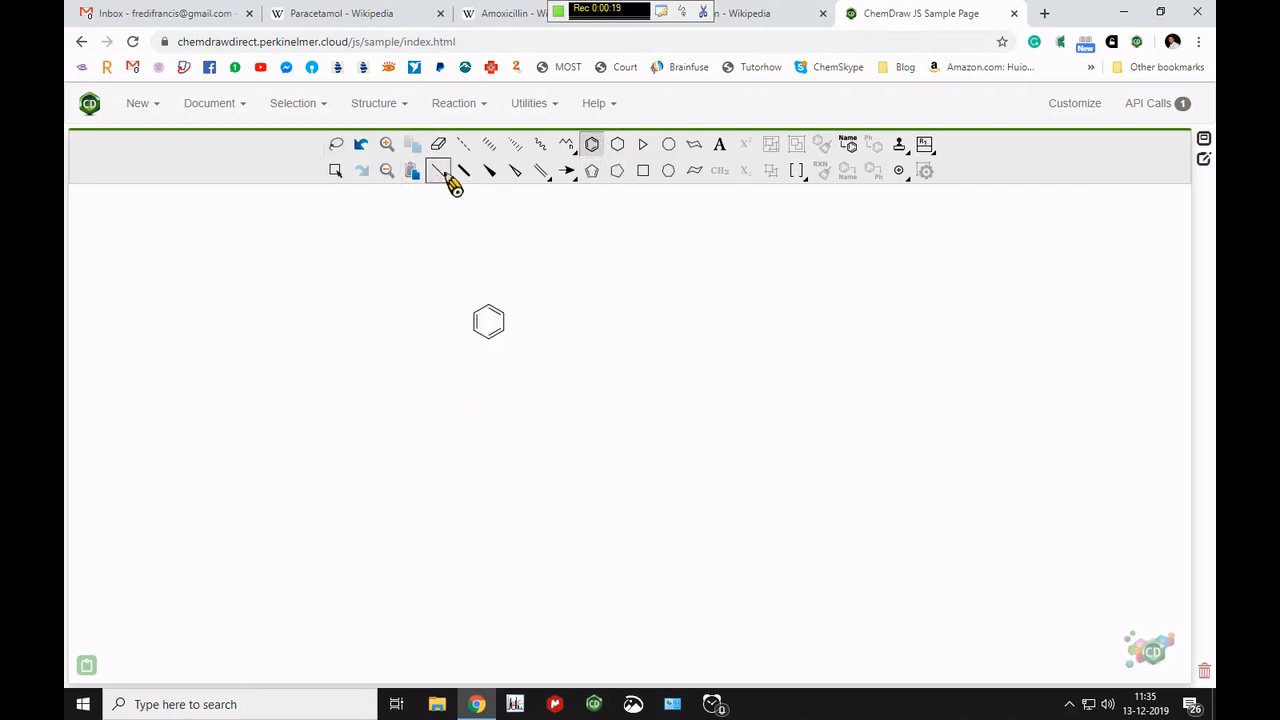
Attach single bonds at opposite corners of the benzene ring, labelling the upper-right end N and the lower-left end O
click(442, 174)
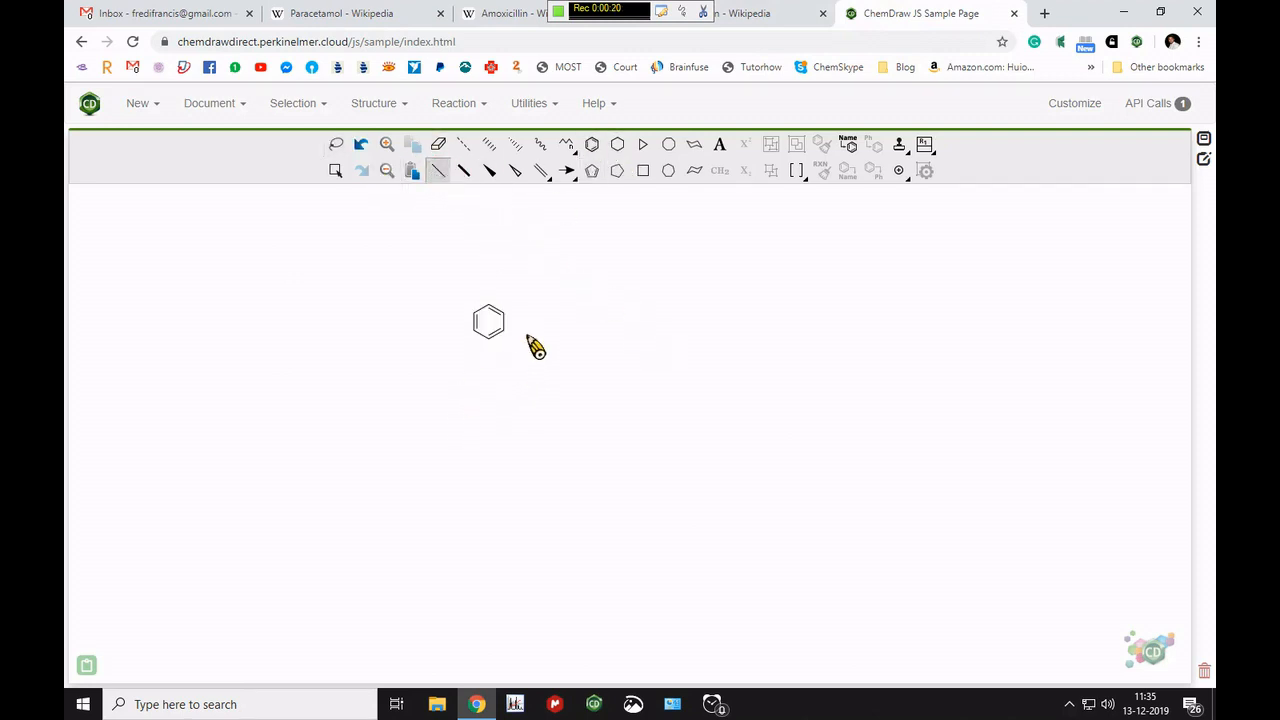
click(472, 332)
click(506, 312)
key(n)
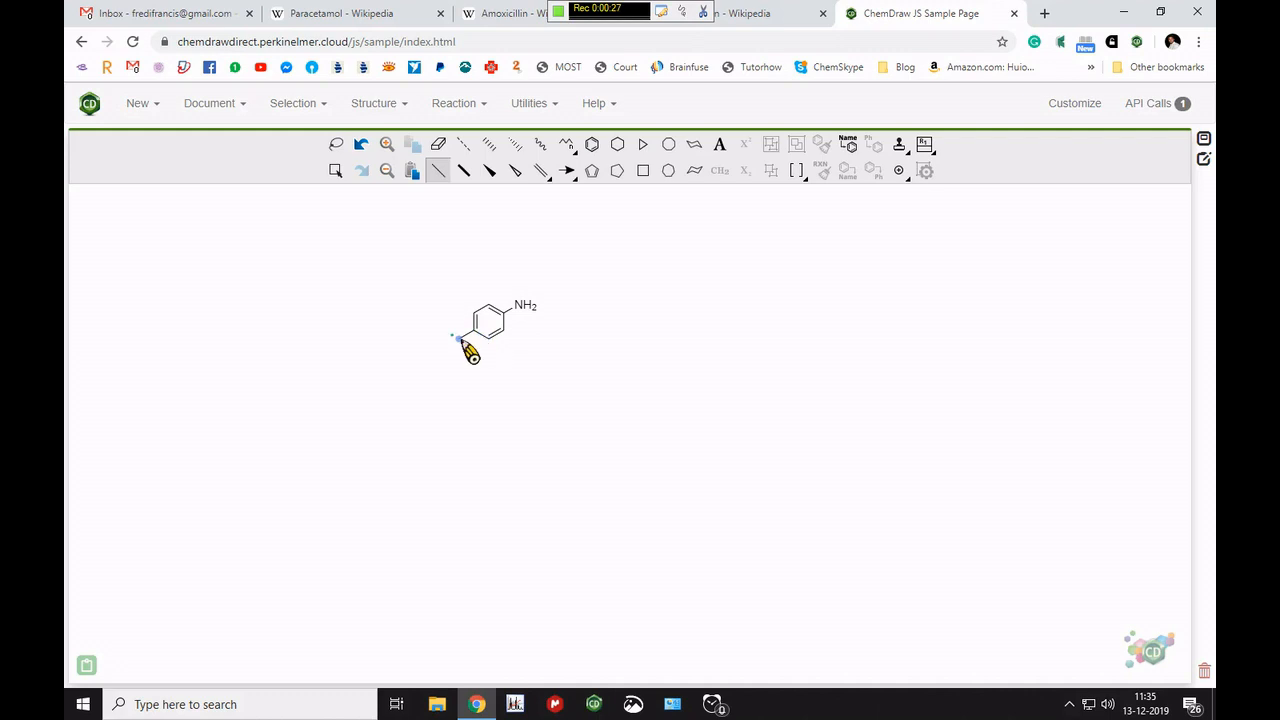
key(o)
Extend the nitrogen into an acetamide group with a carbon, a methyl end and a double bond labelled O
click(519, 304)
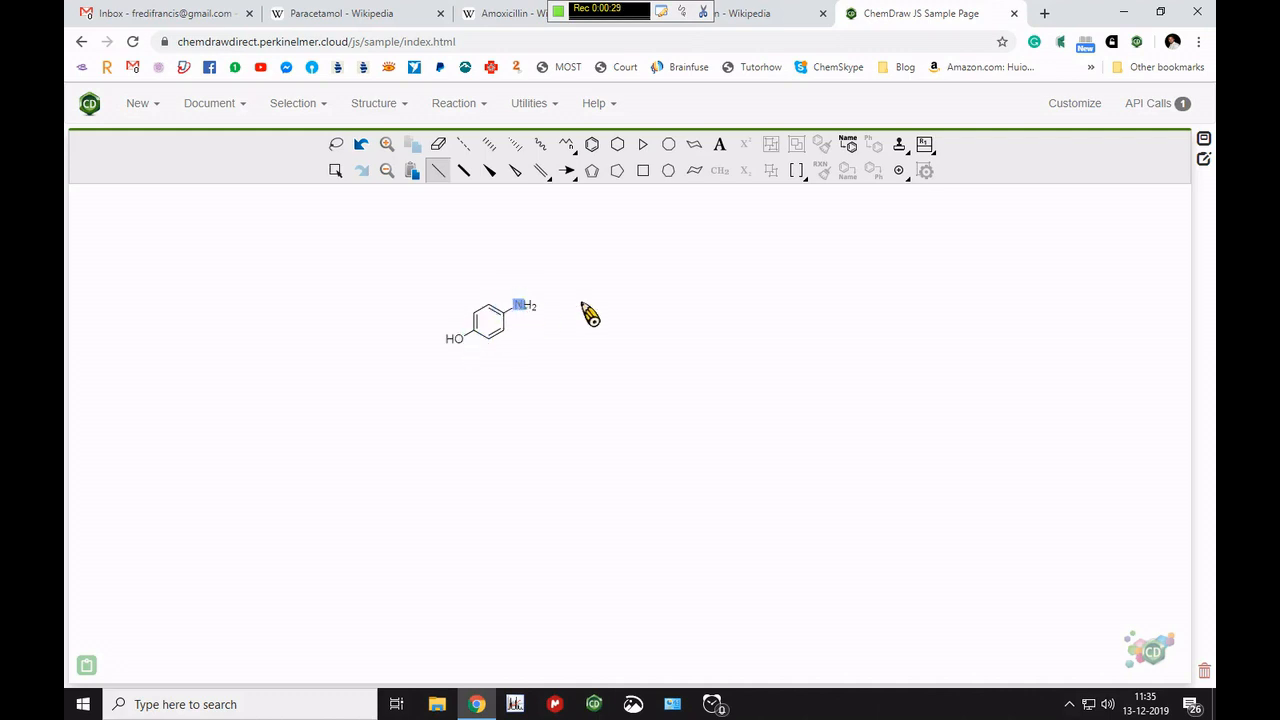
click(536, 314)
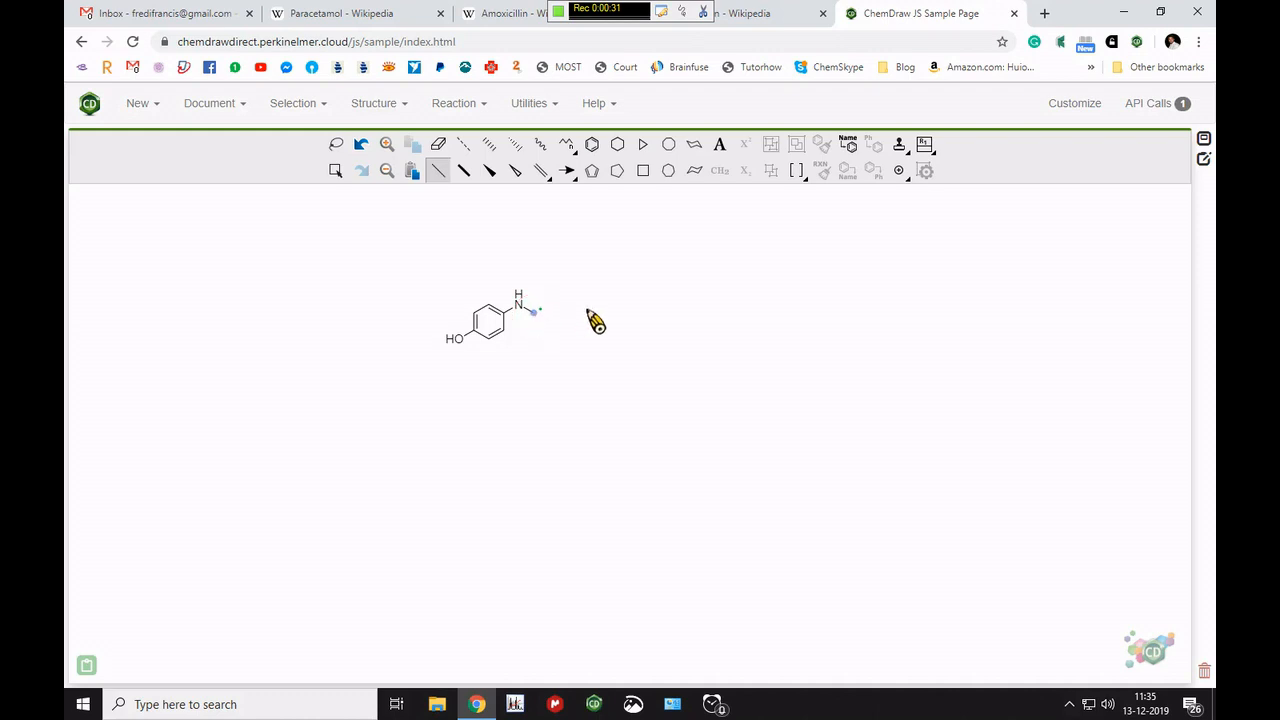
drag(536, 330, 537, 330)
click(534, 322)
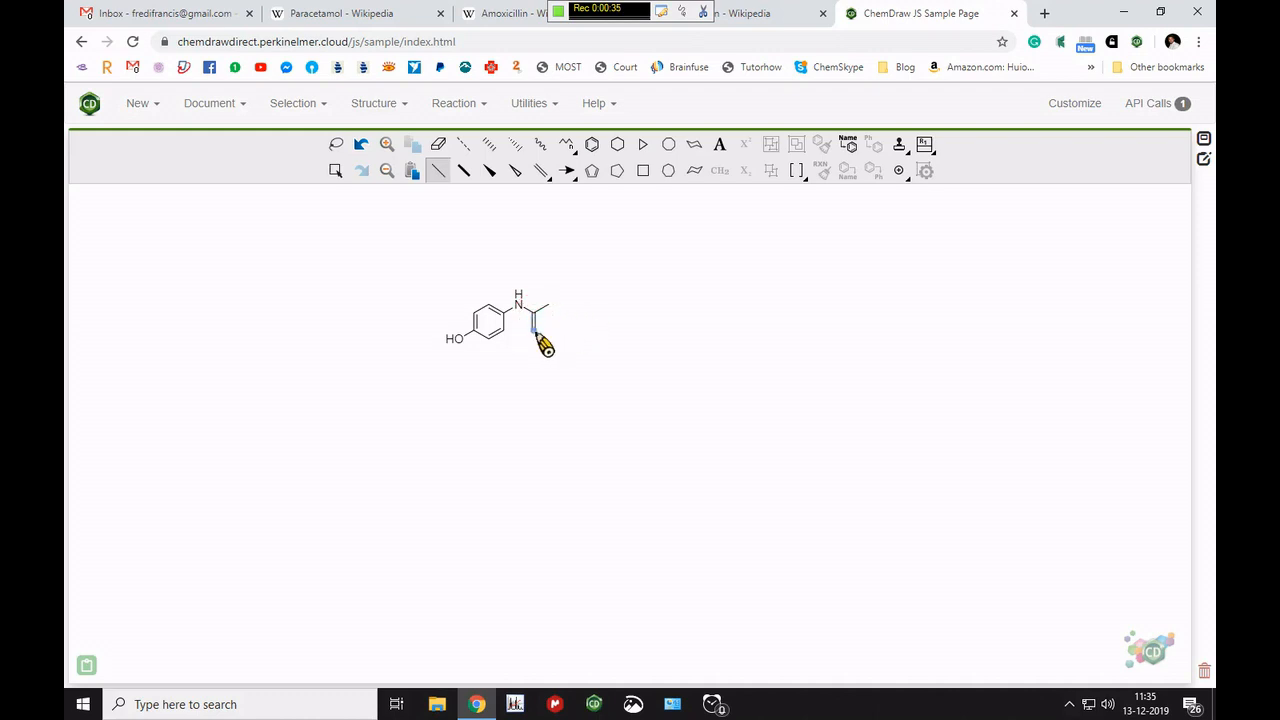
key(o)
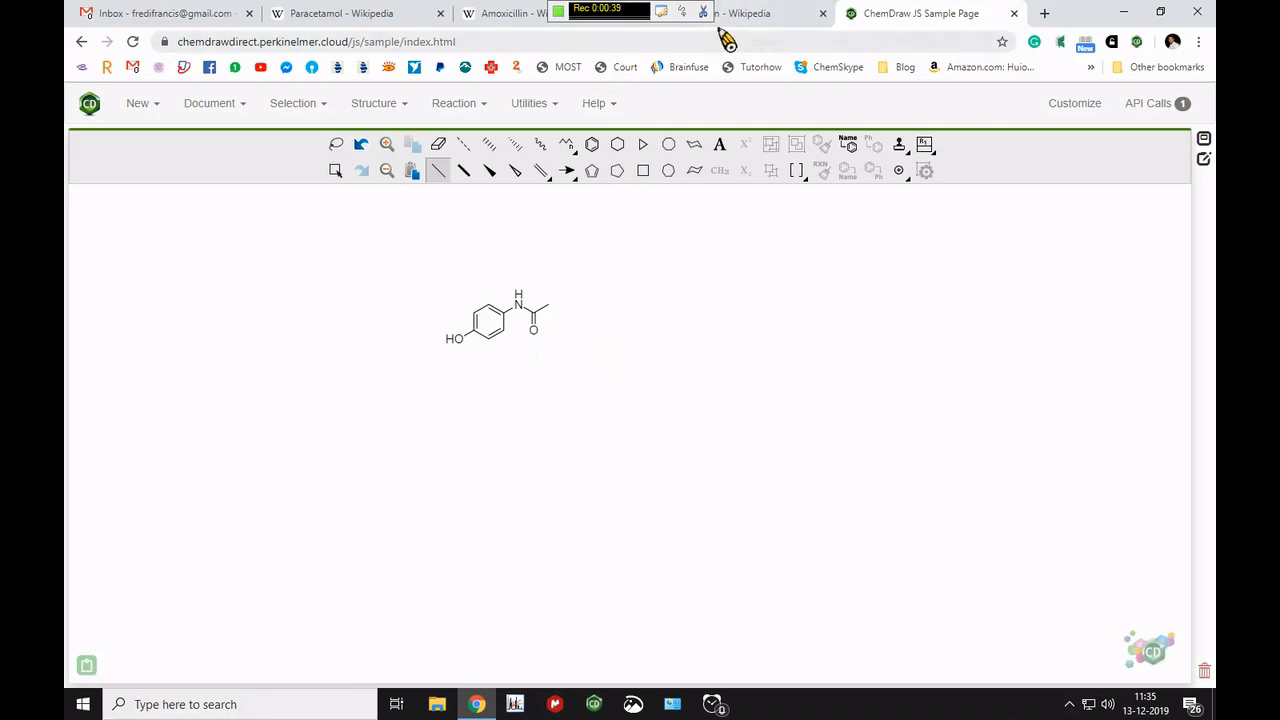
Compare the drawing with Wikipedia's paracetamol structure and view the amoxicillin structure in its article
click(361, 24)
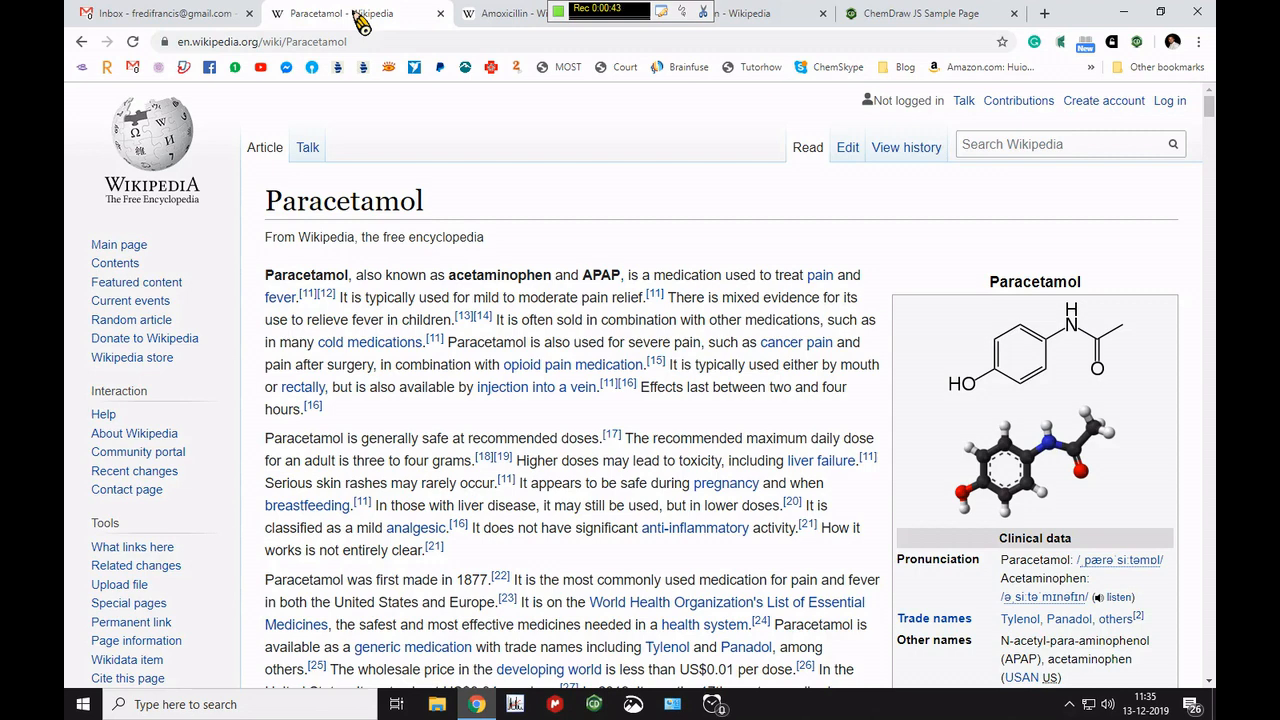
click(890, 20)
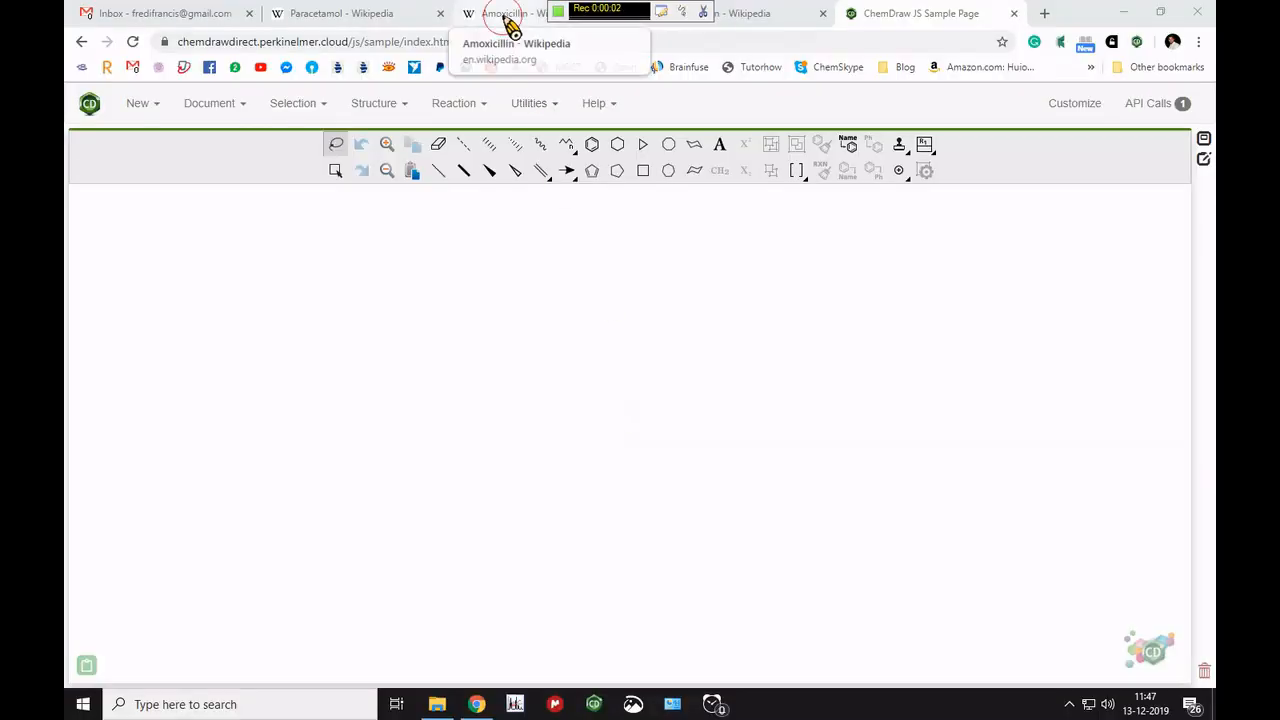
click(508, 23)
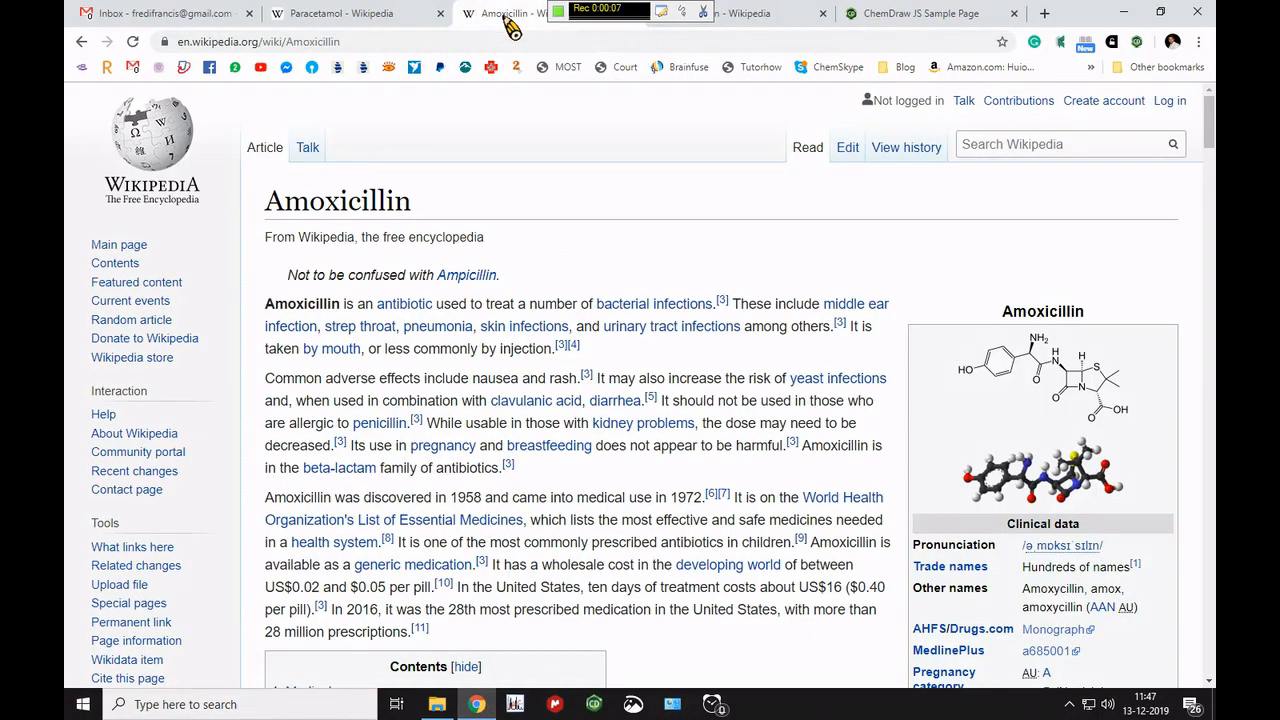
click(875, 14)
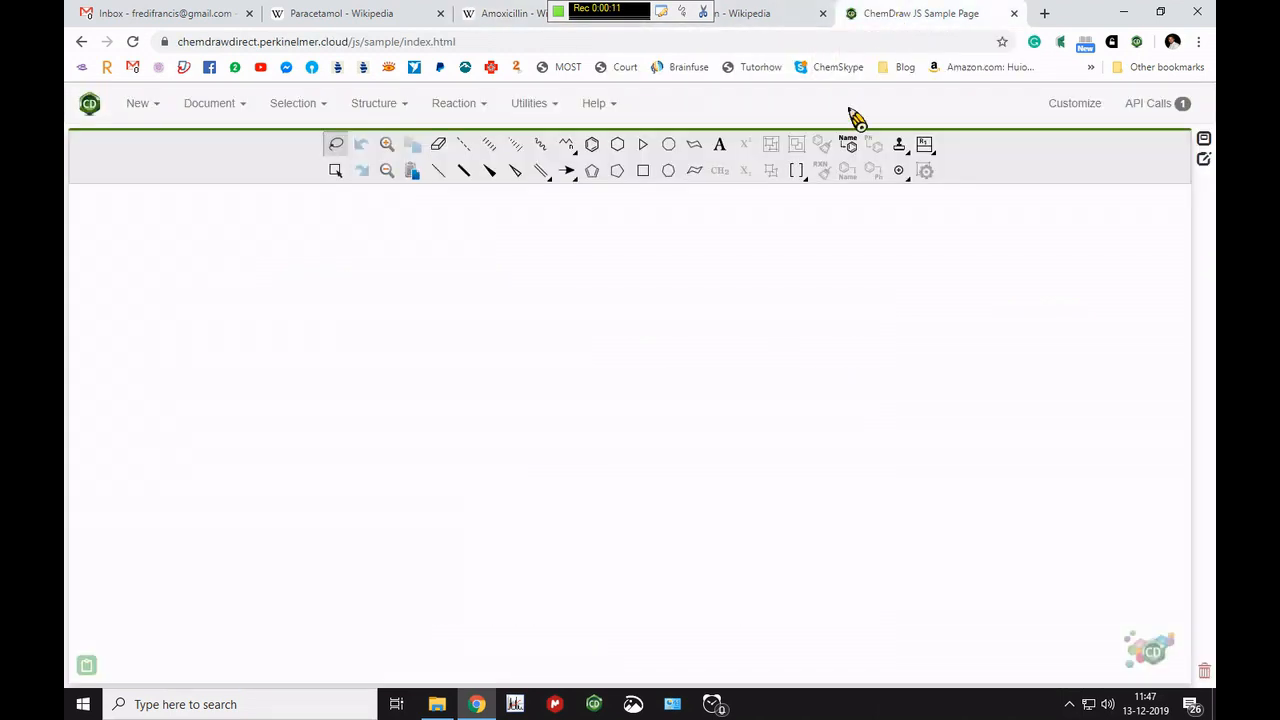
Place a new benzene ring on the blank canvas and attach a single bond to its lower-left corner
click(593, 146)
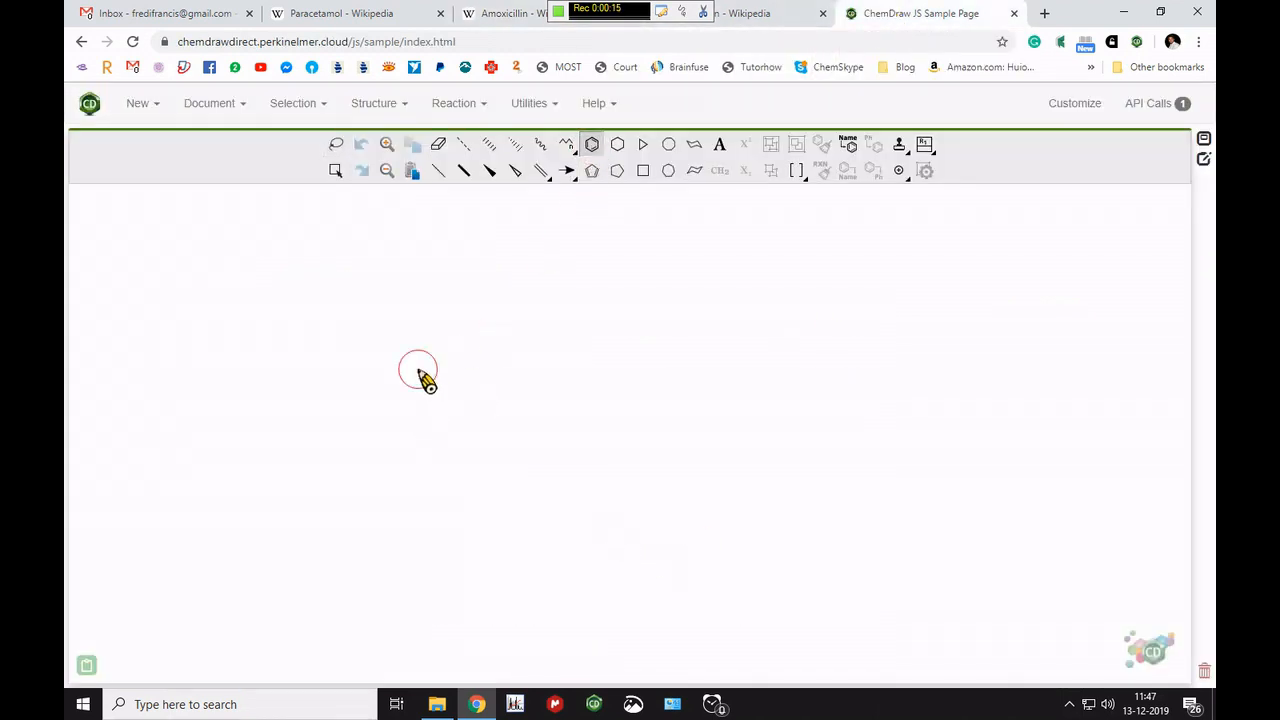
click(418, 370)
click(440, 171)
click(403, 378)
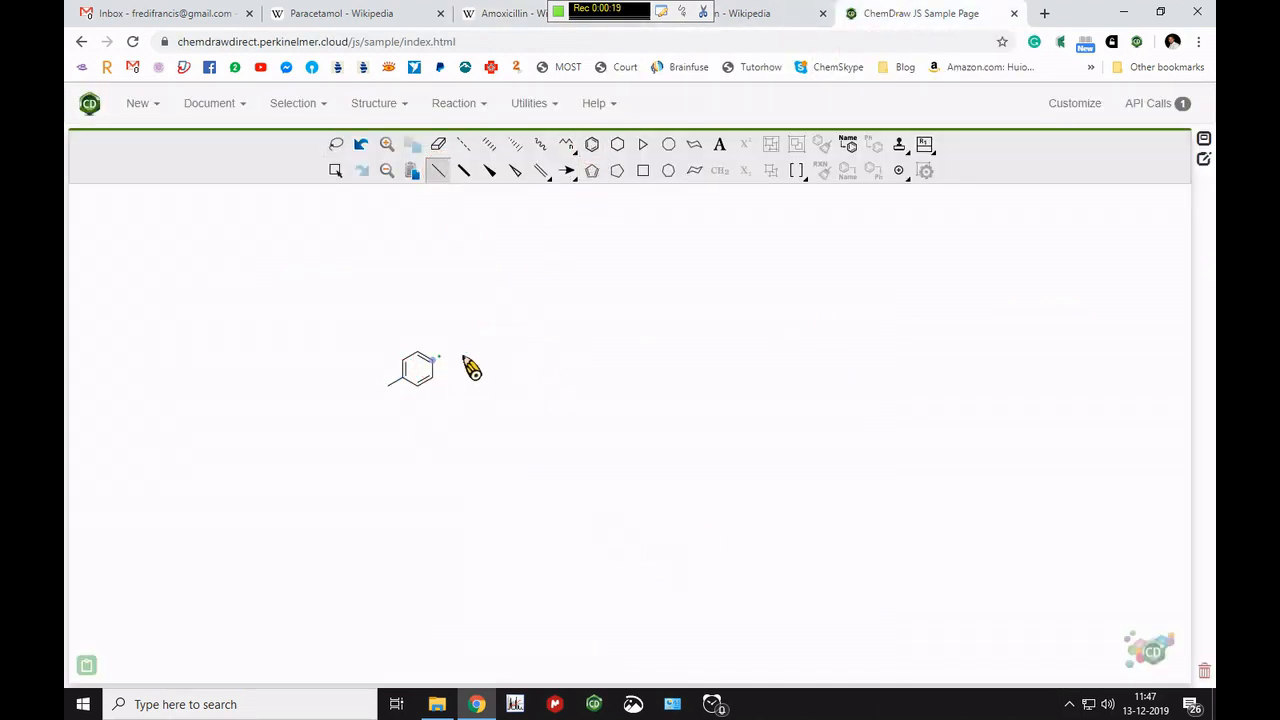
Draw a side chain from the ring's upper-right corner, with an upward branch on the first carbon and a downward double bond on the second
click(432, 361)
click(447, 353)
click(462, 359)
click(462, 361)
click(463, 371)
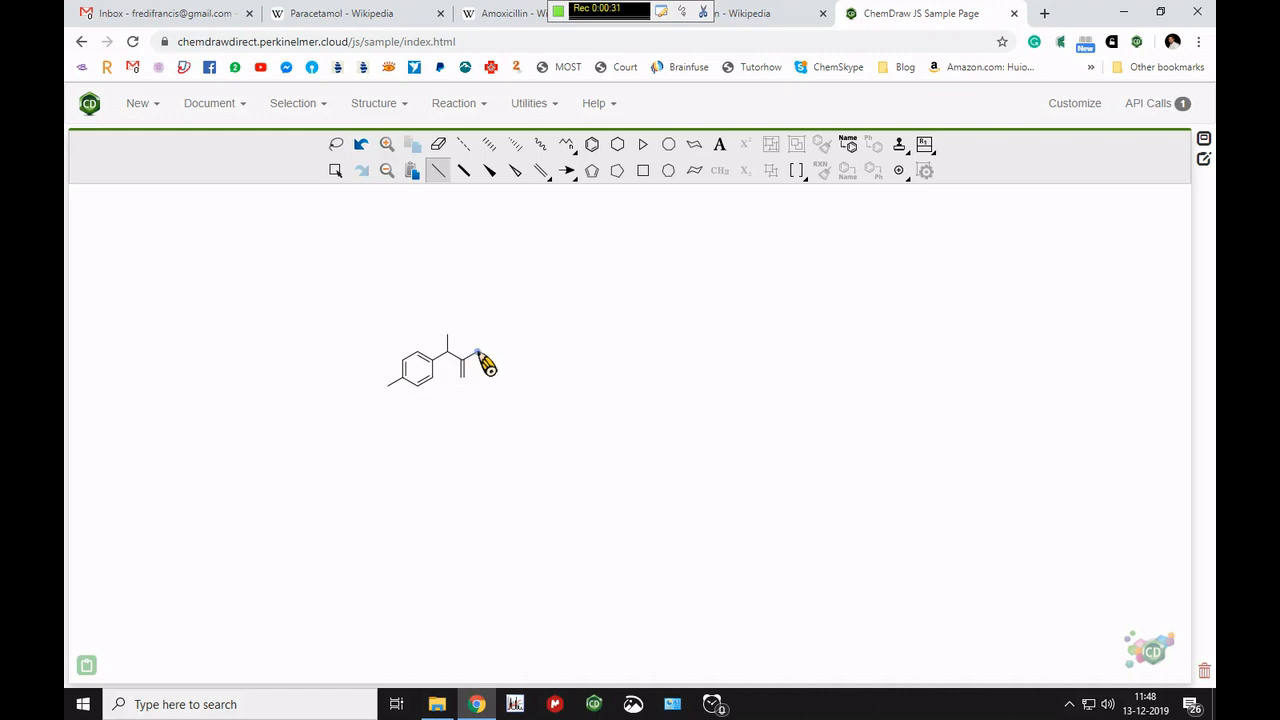
Extend the side chain beyond the double-bonded carbon with a downward branch, and erase the wrongly angled terminal bond
click(478, 356)
click(493, 359)
click(493, 361)
click(438, 144)
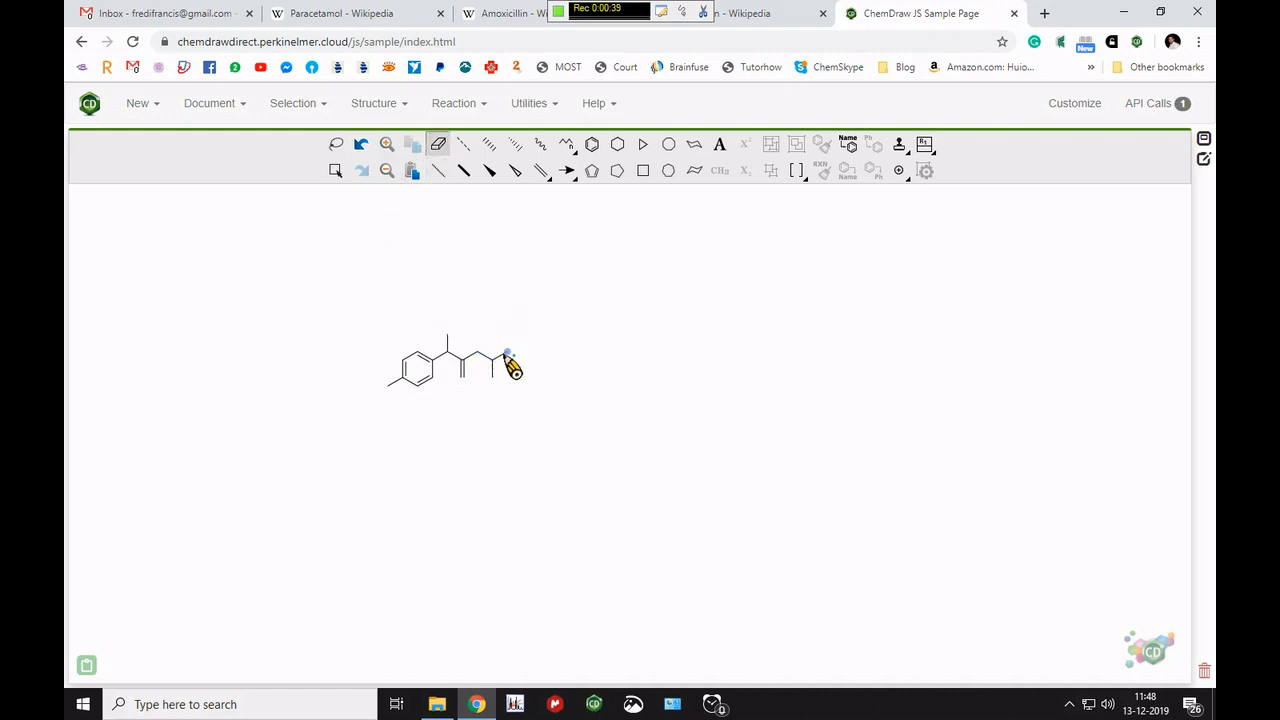
click(505, 353)
Draw the remaining single bonds that close a four-membered ring at the end of the side chain
click(438, 170)
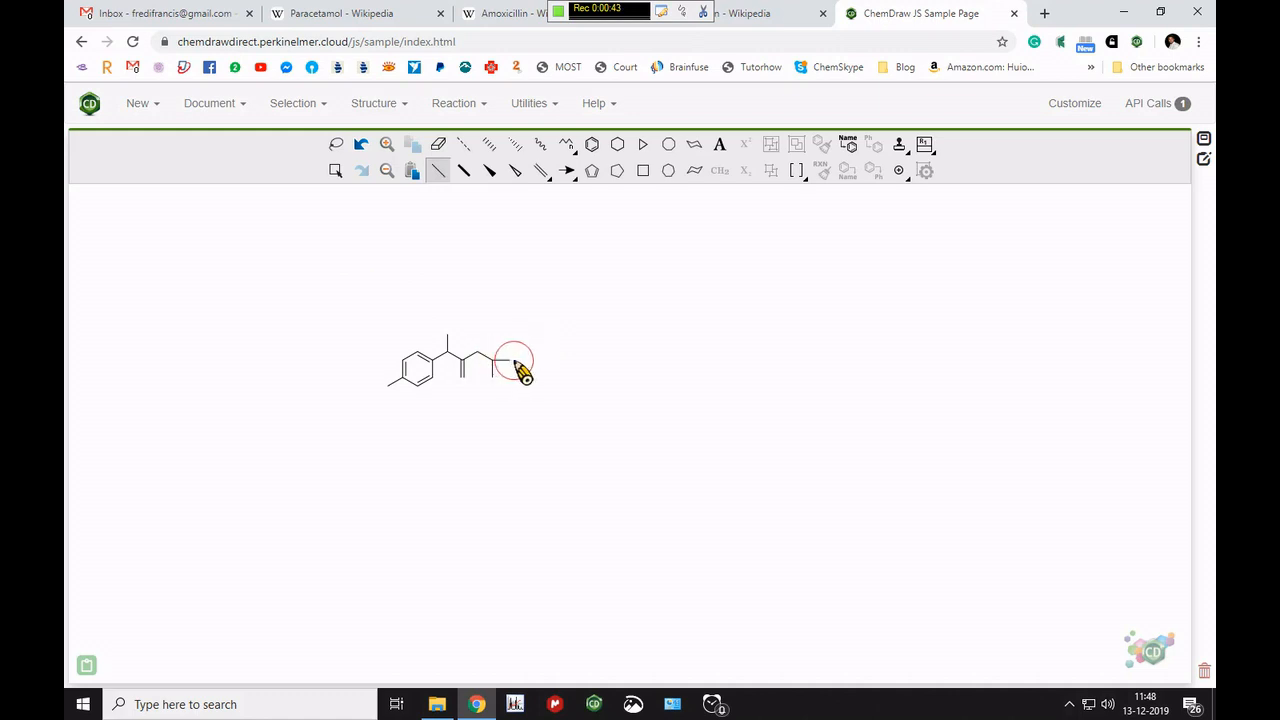
click(494, 380)
drag(509, 377, 509, 359)
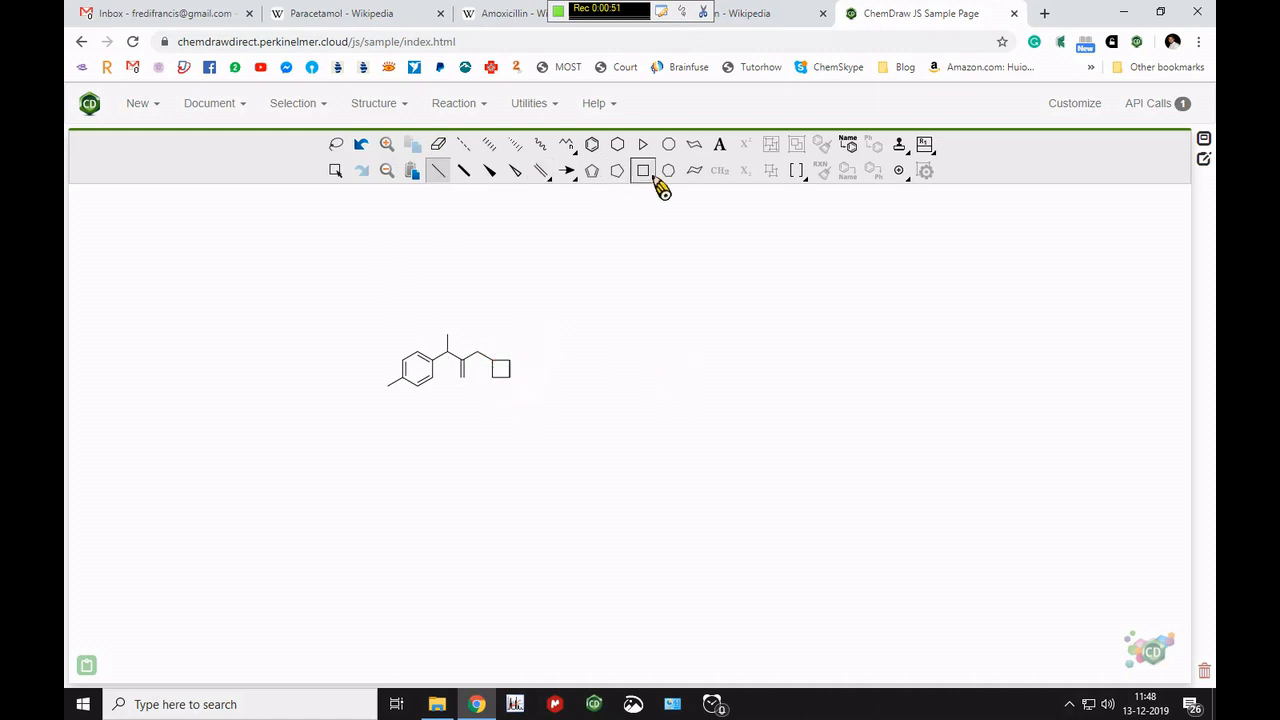
Fuse a cyclopentane ring to the right edge of the four-membered ring and attach a bond to its lower corner
click(617, 170)
click(514, 369)
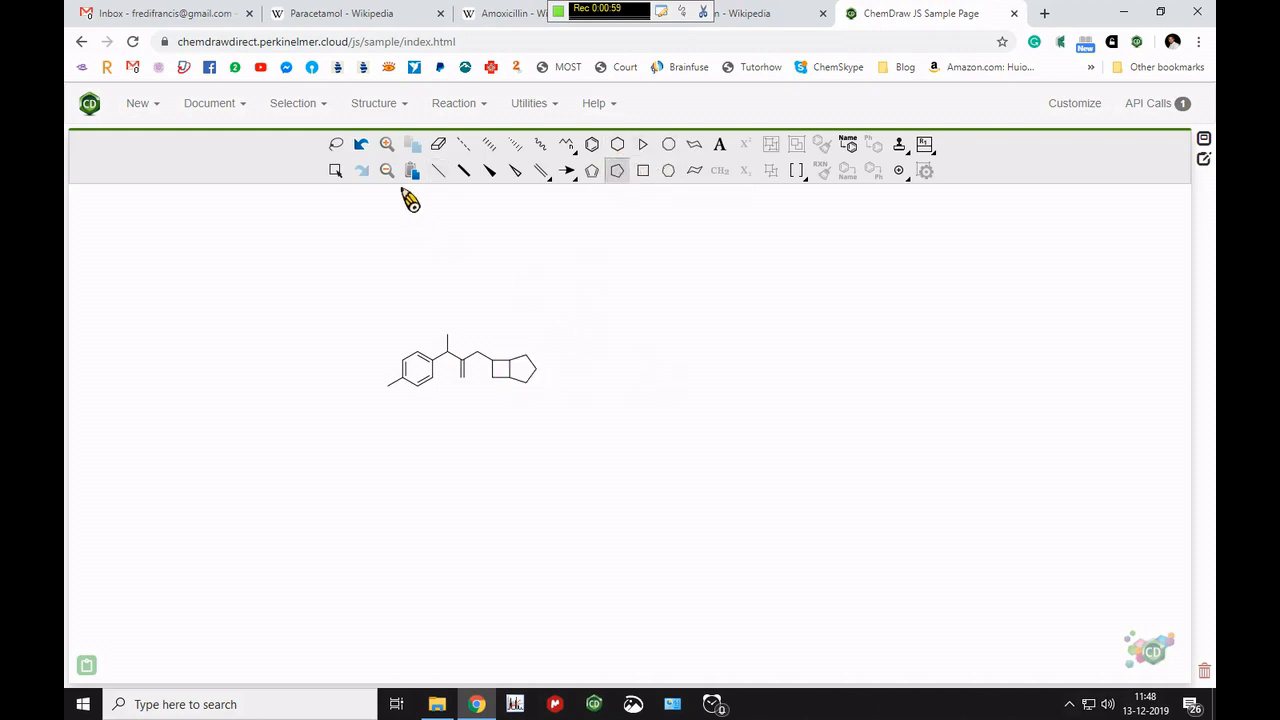
click(439, 171)
click(552, 382)
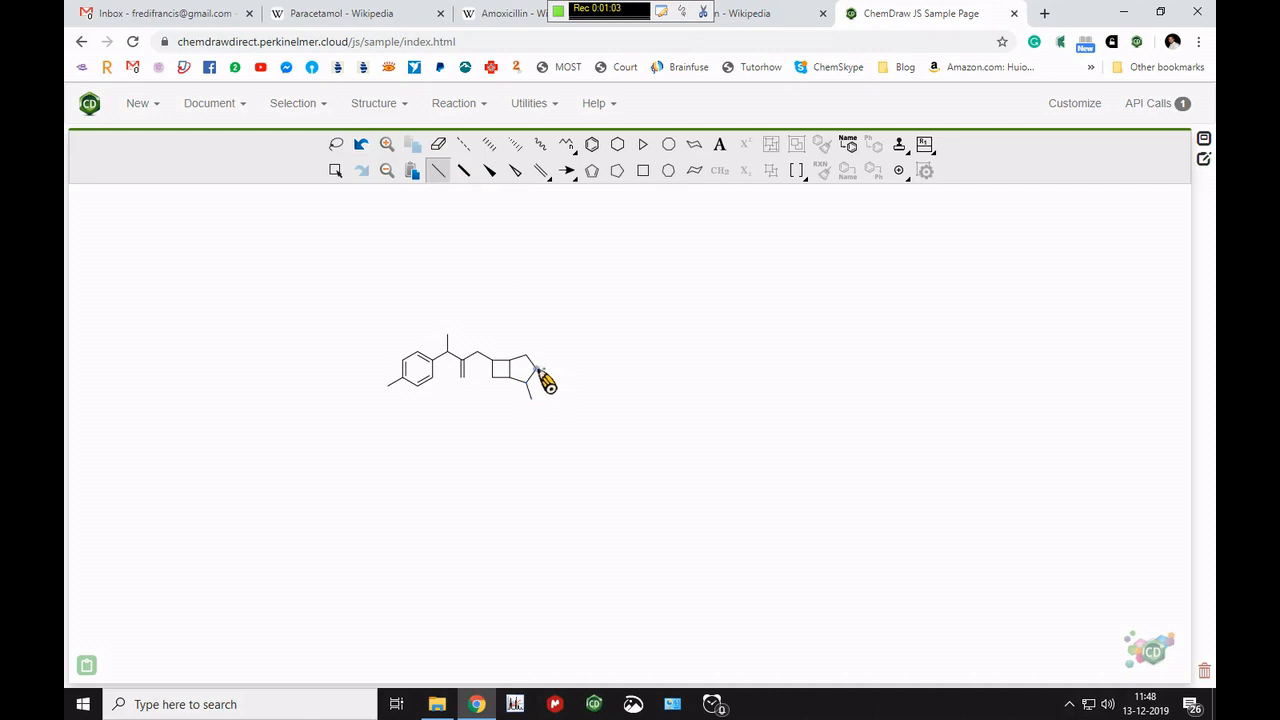
Create two methyl branches on the five-membered ring's outer corner by attaching a cyclopropane ring and erasing its far bond
click(643, 144)
click(539, 368)
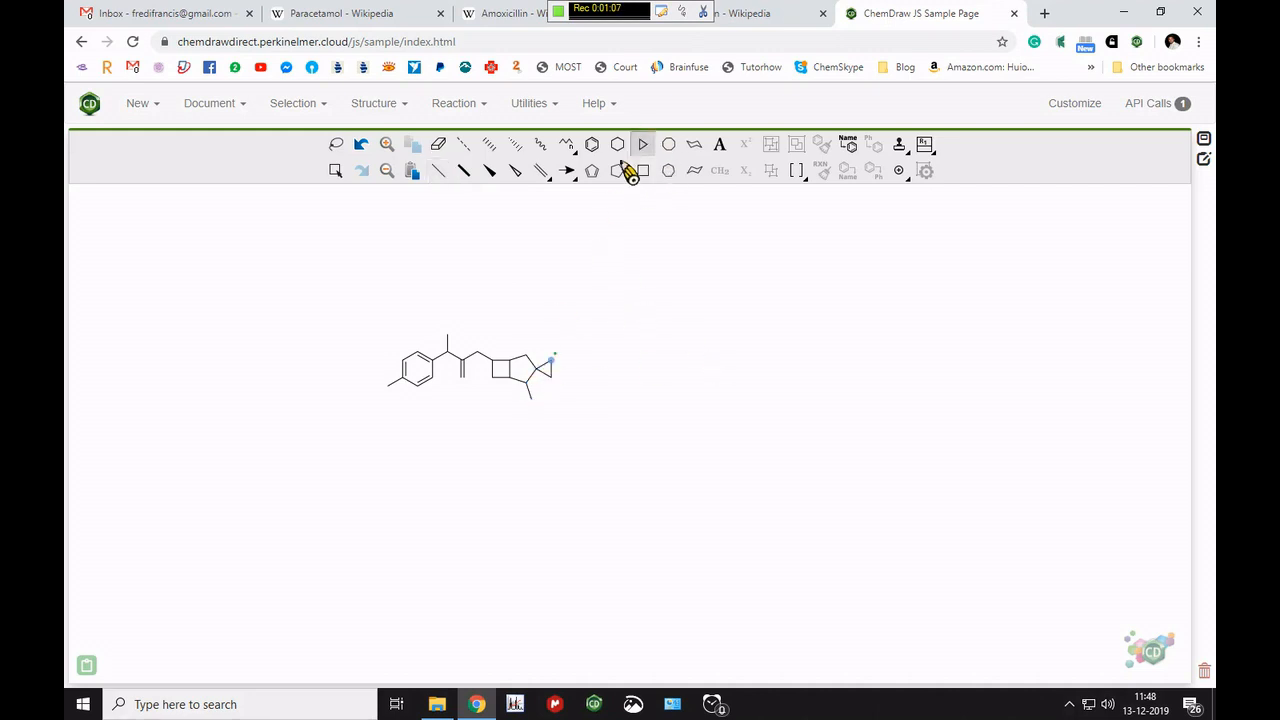
click(438, 144)
click(550, 370)
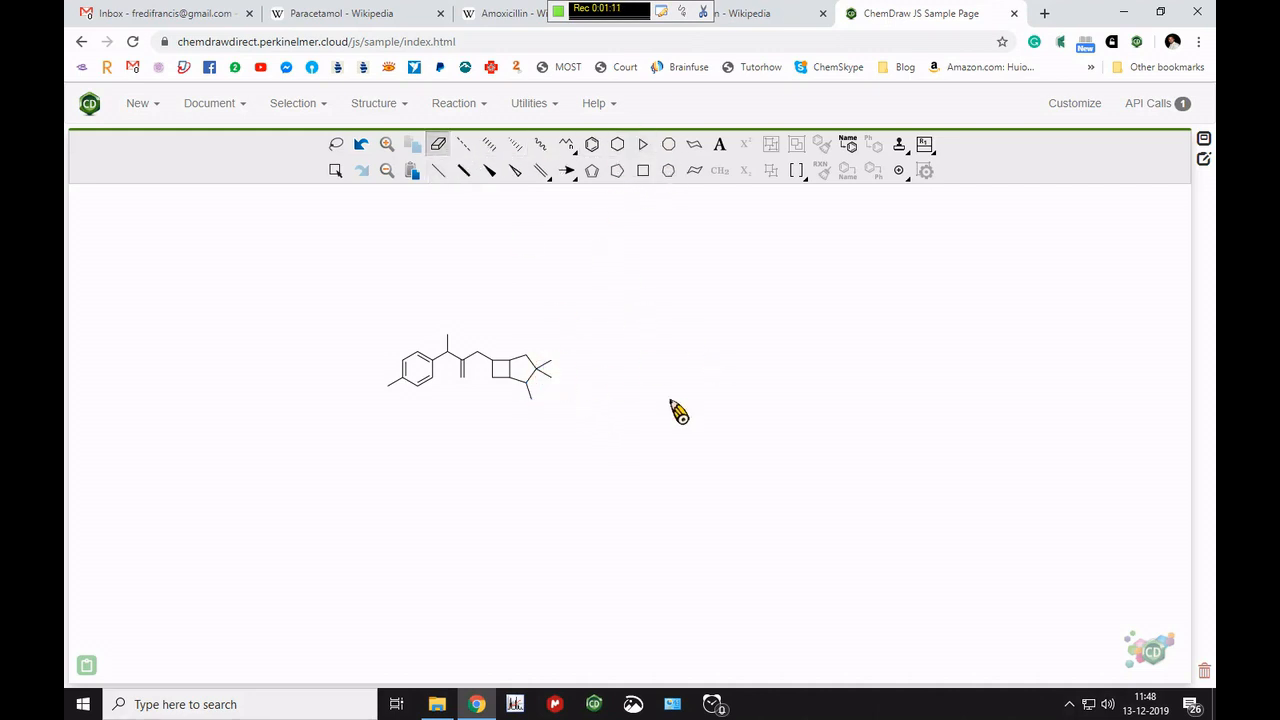
Extend the five-membered ring's lower substituent with a double-bonded branch and a single-bonded branch, and check the amoxicillin structure on Wikipedia
click(439, 171)
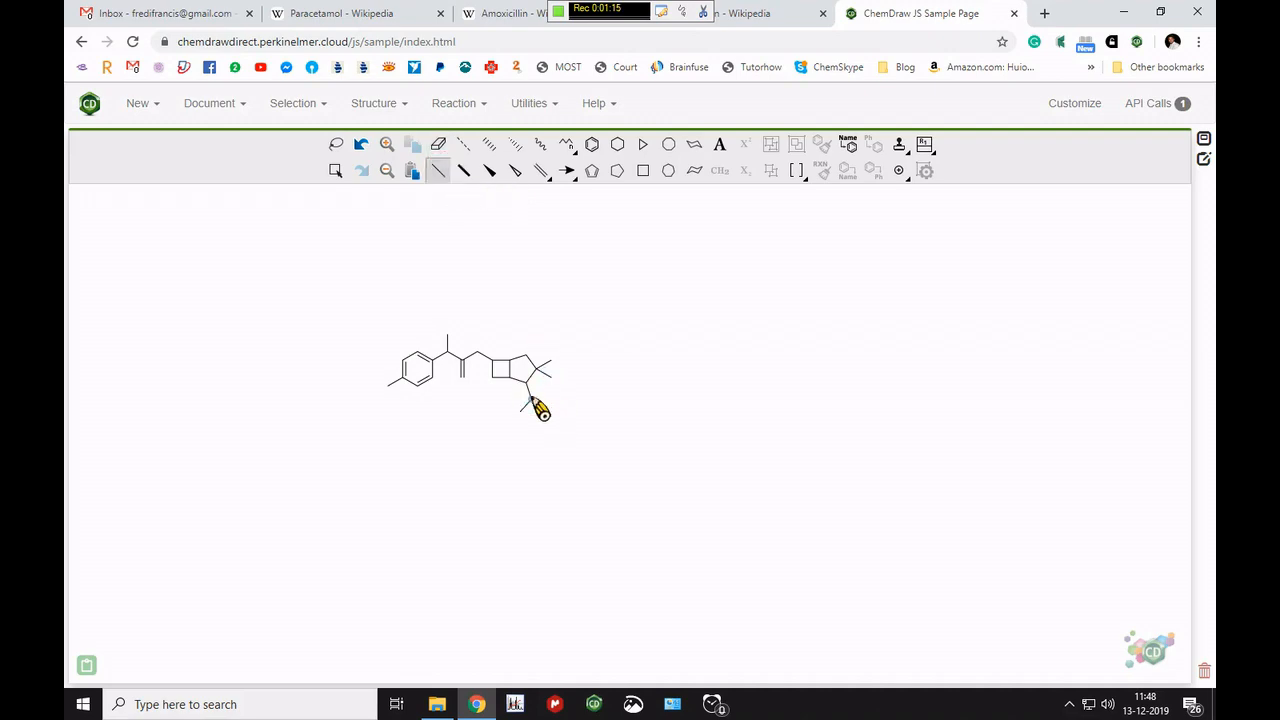
click(526, 405)
click(528, 15)
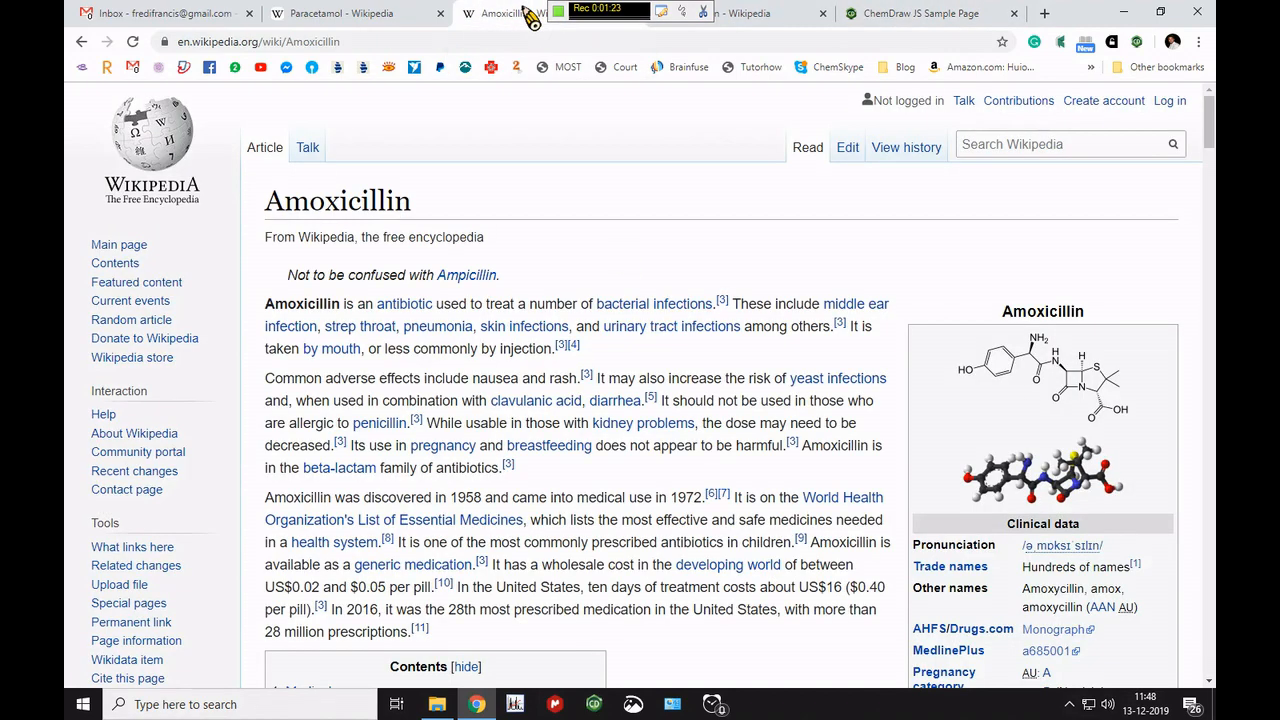
click(900, 14)
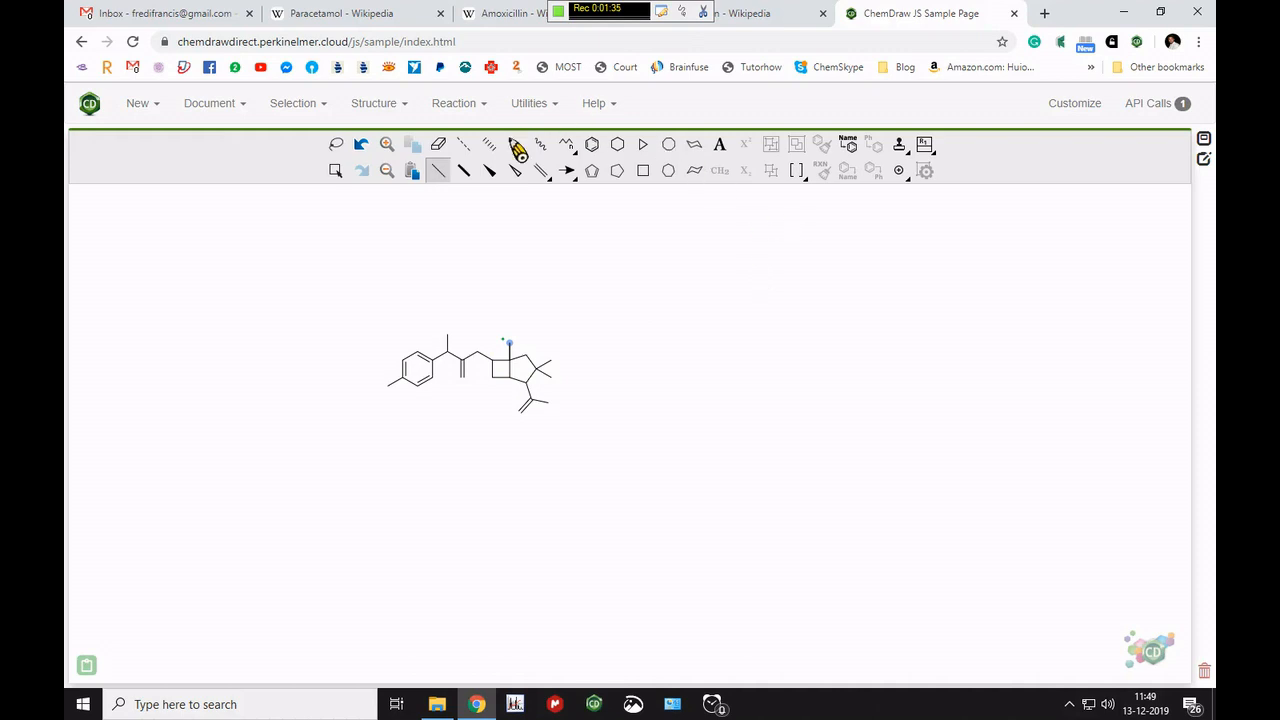
Make the upper ring-junction bond and the lower substituent bond hashed wedges, and the side chain's upward branch a solid wedge
click(514, 145)
click(509, 348)
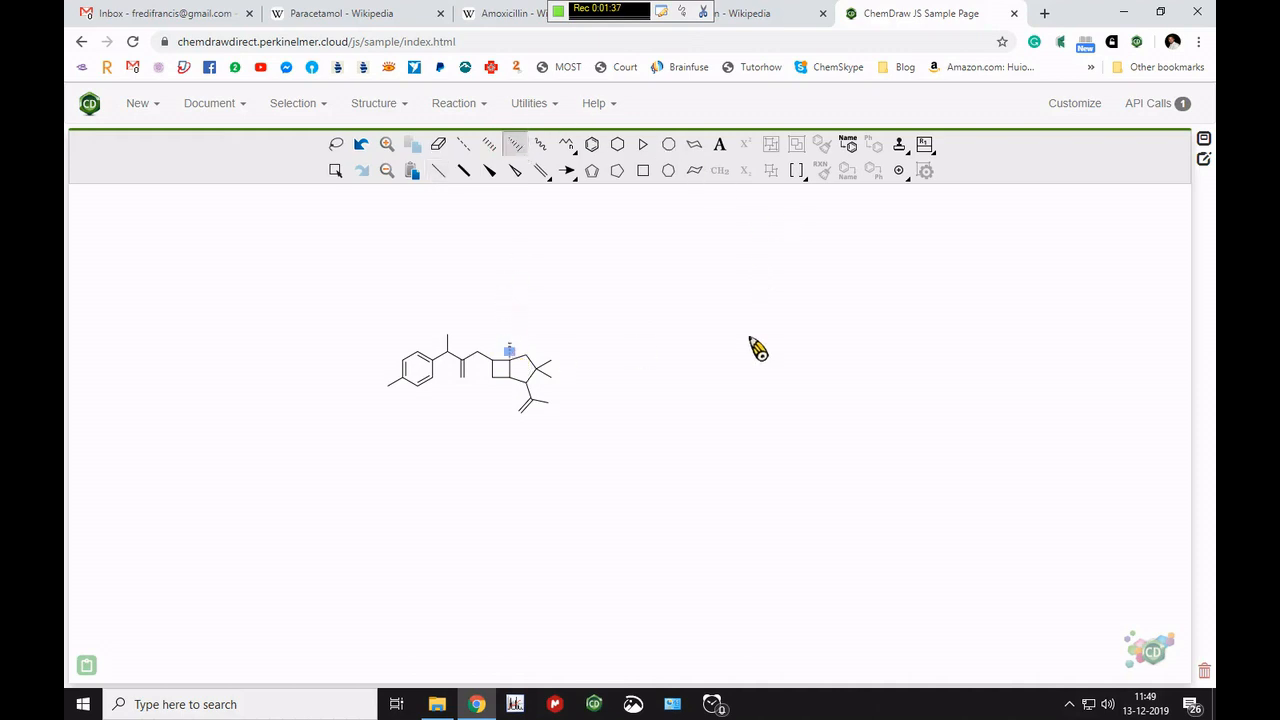
click(528, 391)
click(489, 171)
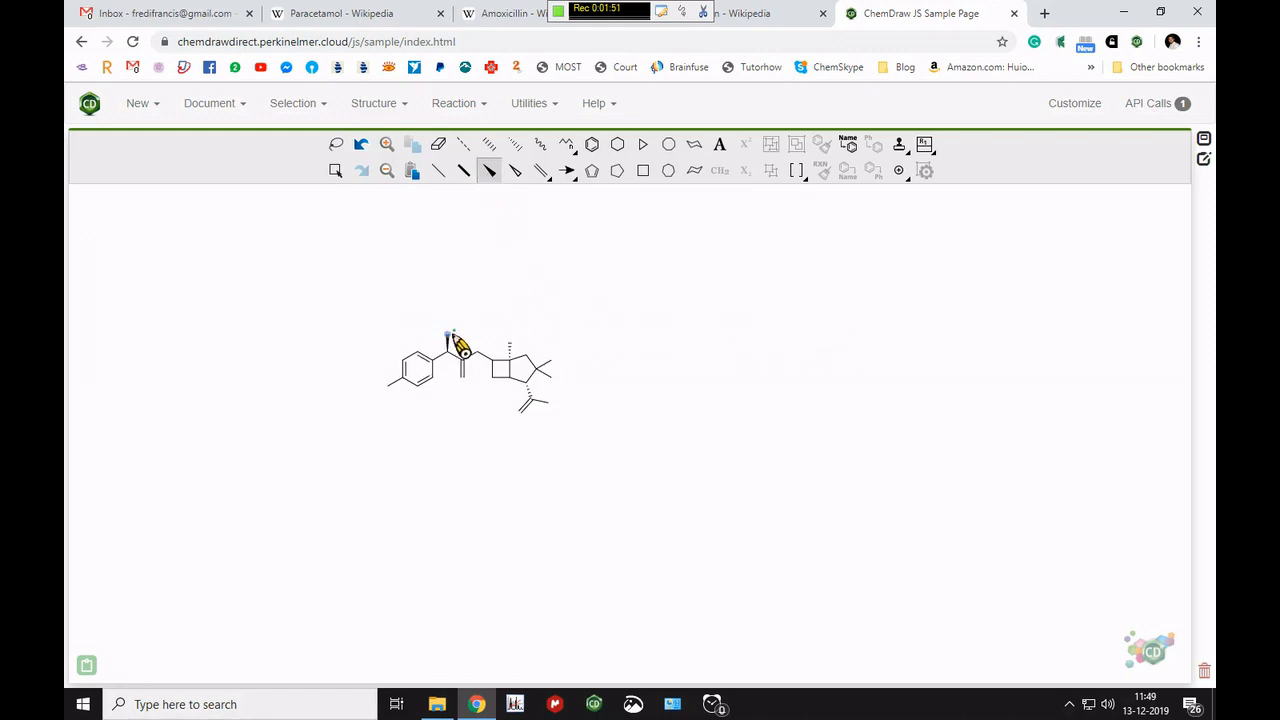
click(447, 343)
Add the O and N labels to the benzene substituent, the wedged branch, the side-chain double bond and the amide position
key(o)
key(n)
key(o)
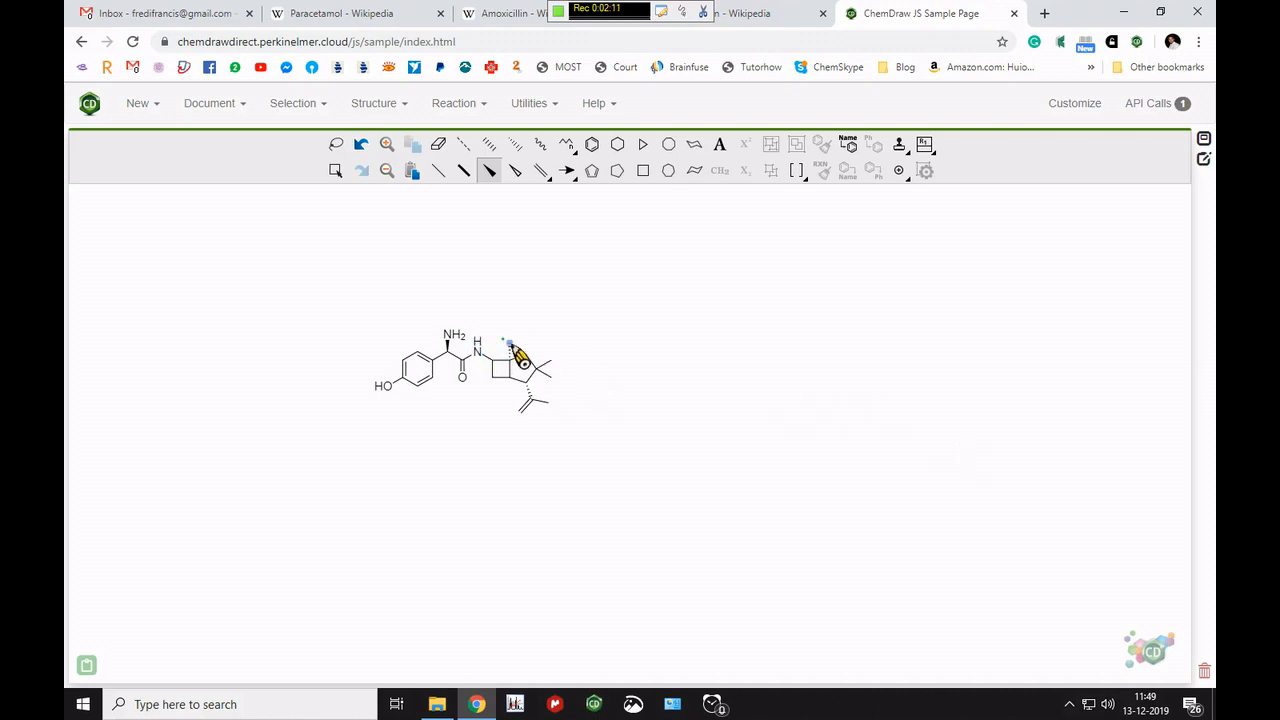
Label the end of the hashed ring-junction bond H, undoing a mistaken N label, and label the adjacent ring atom S
key(n)
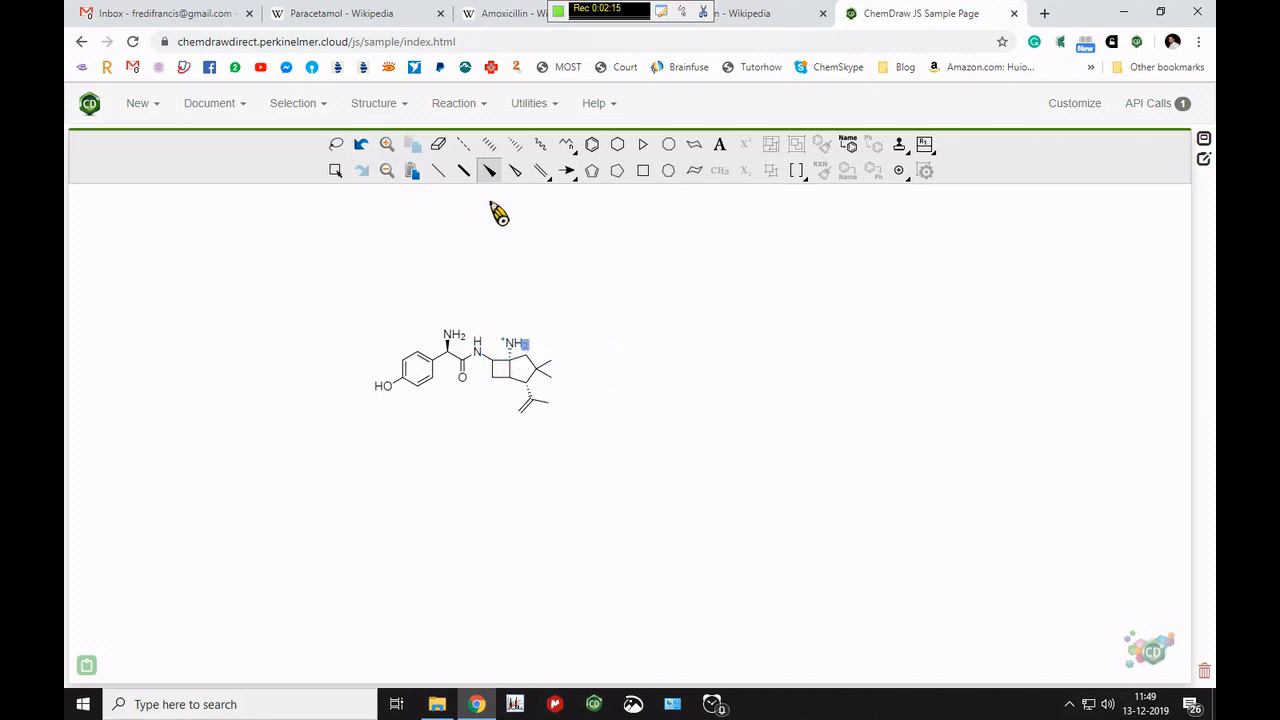
key(ctrl+z)
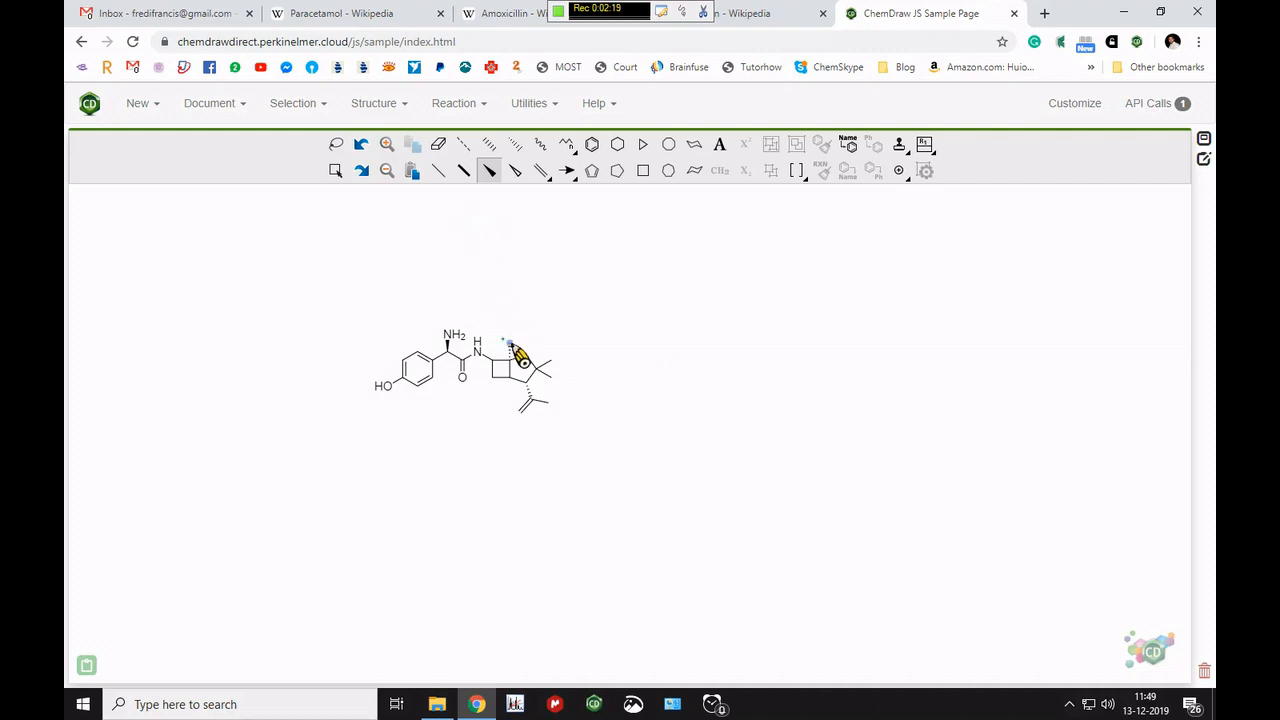
key(h)
key(s)
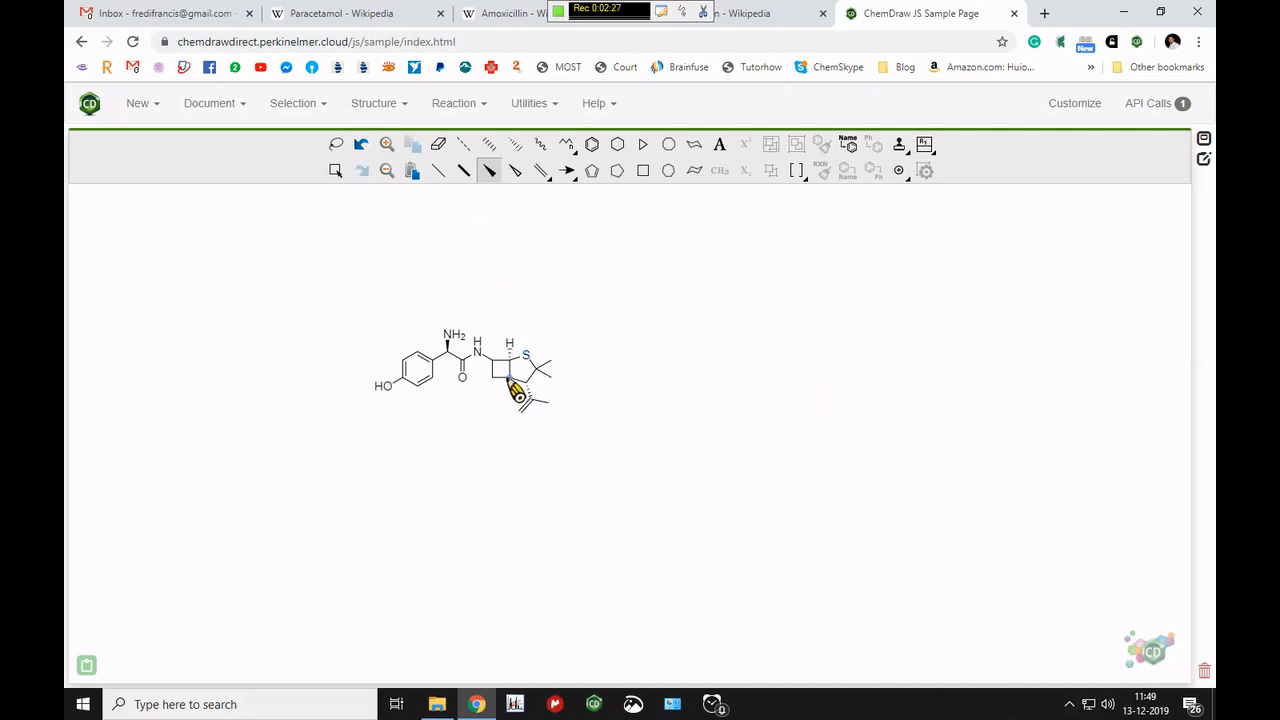
Label the lower ring-junction atom N and both ends of the lower branch O, and check against Wikipedia's amoxicillin structure
key(n)
key(o)
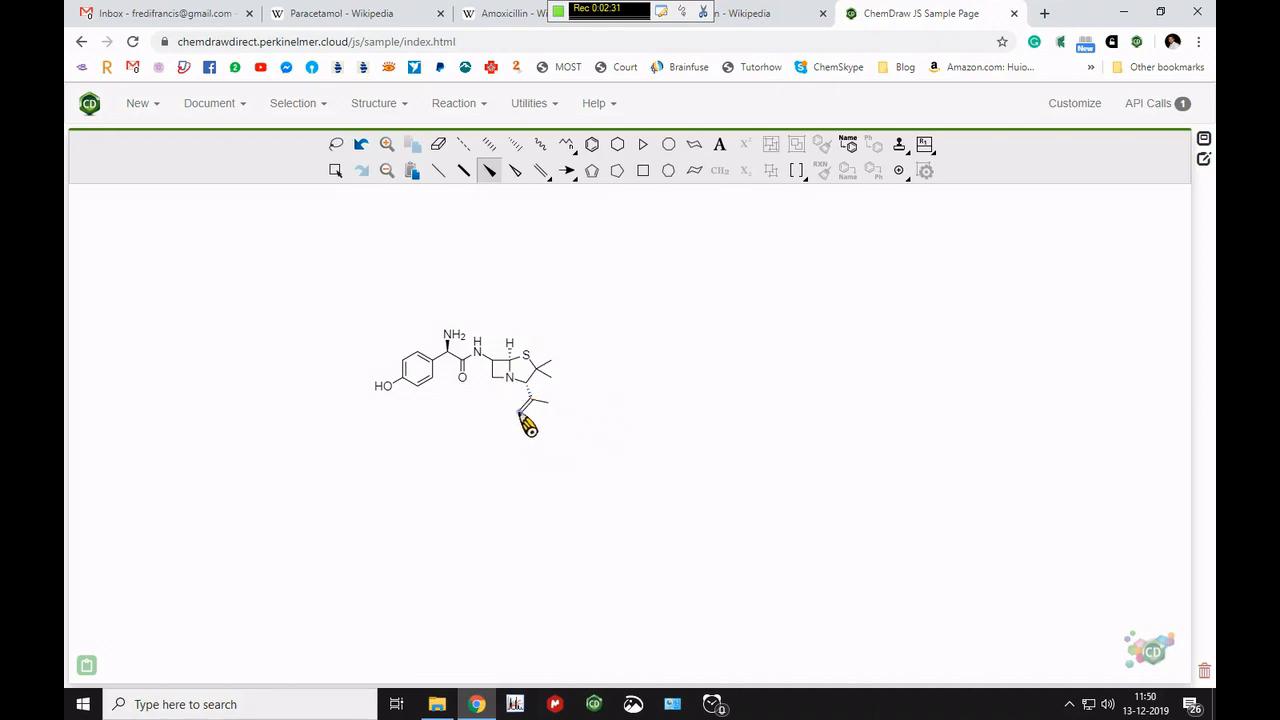
key(o)
click(523, 17)
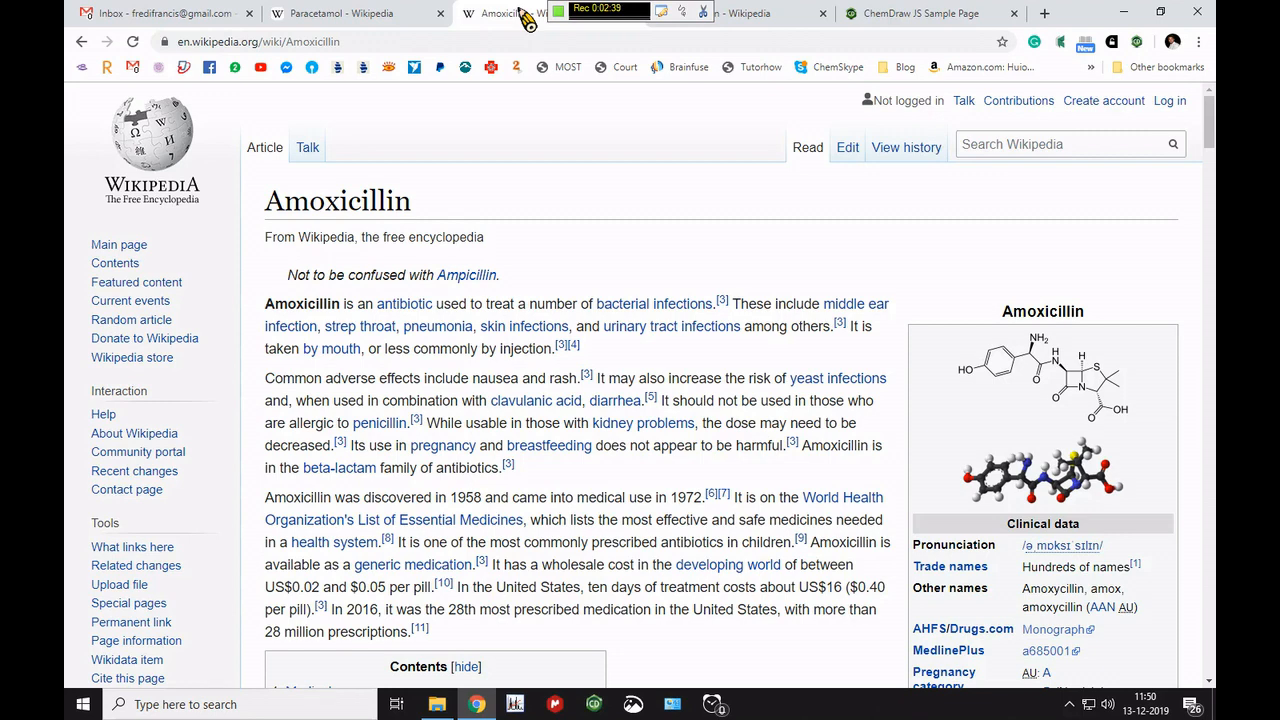
Add a carbonyl bond ending in O at the four-membered ring's free corner, and check it against Wikipedia's amoxicillin structure
click(928, 17)
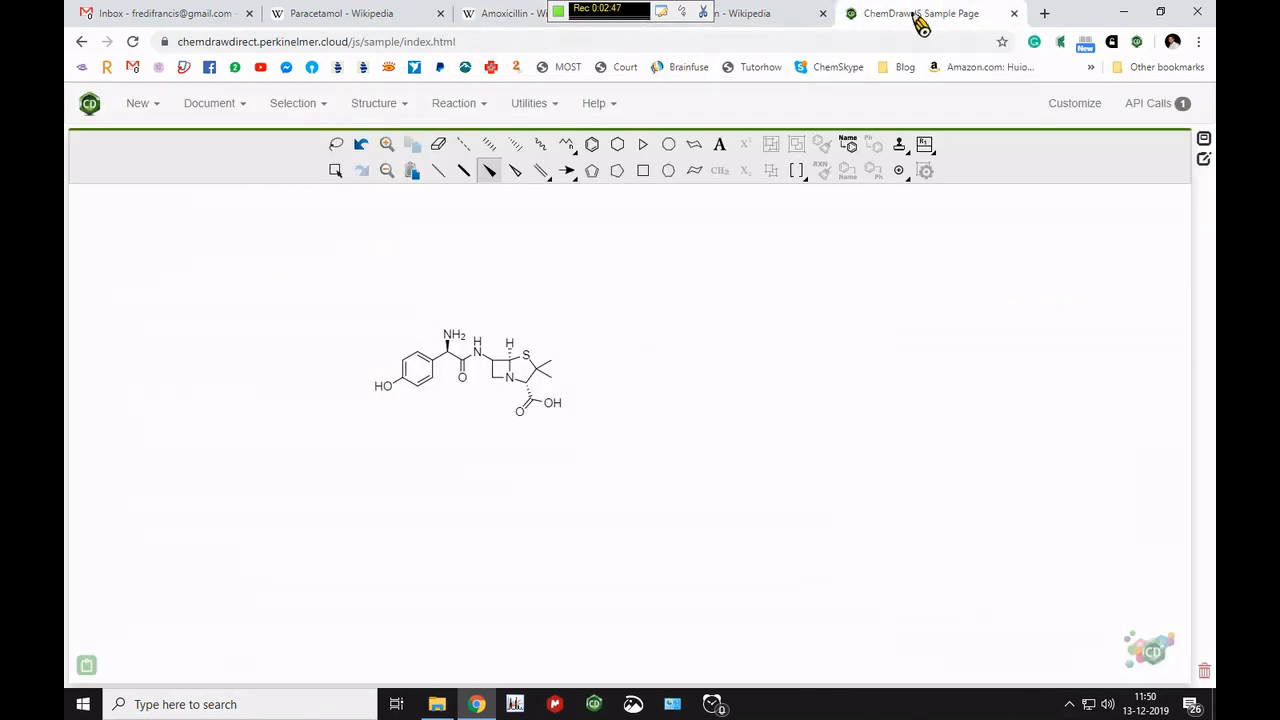
click(438, 170)
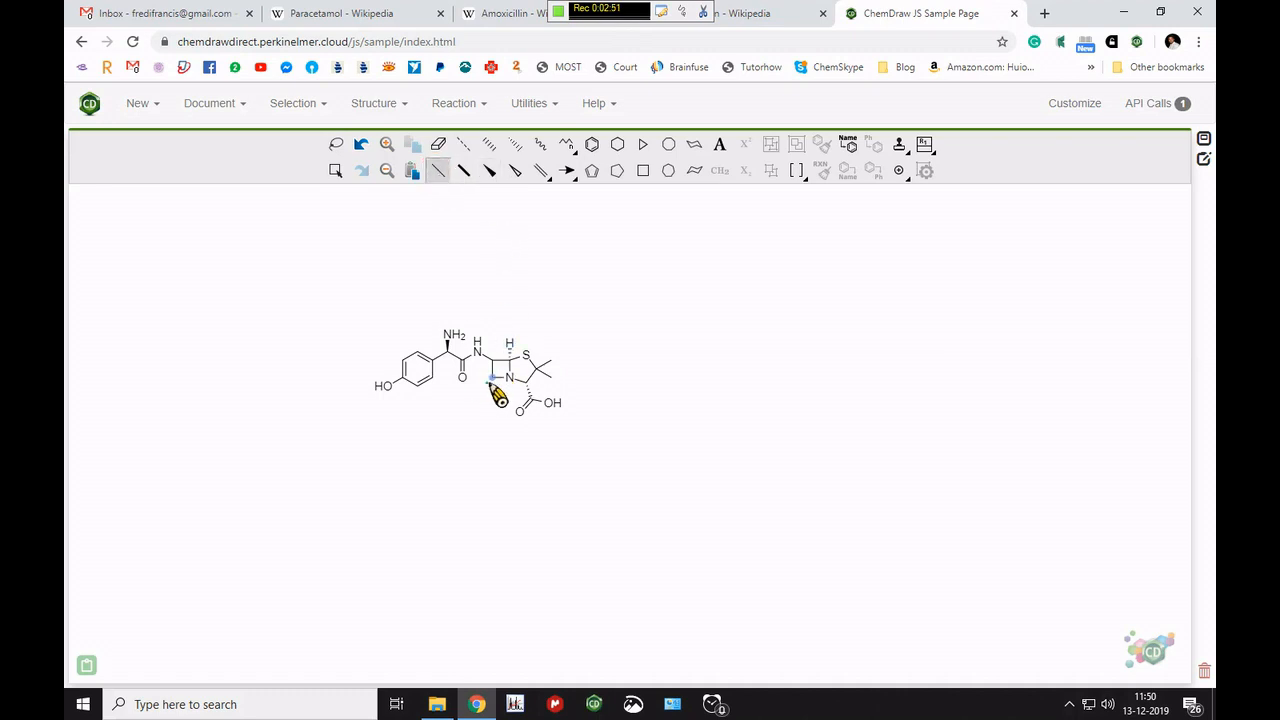
click(491, 381)
key(ctrl+z)
drag(491, 380, 487, 387)
click(487, 385)
key(o)
click(500, 18)
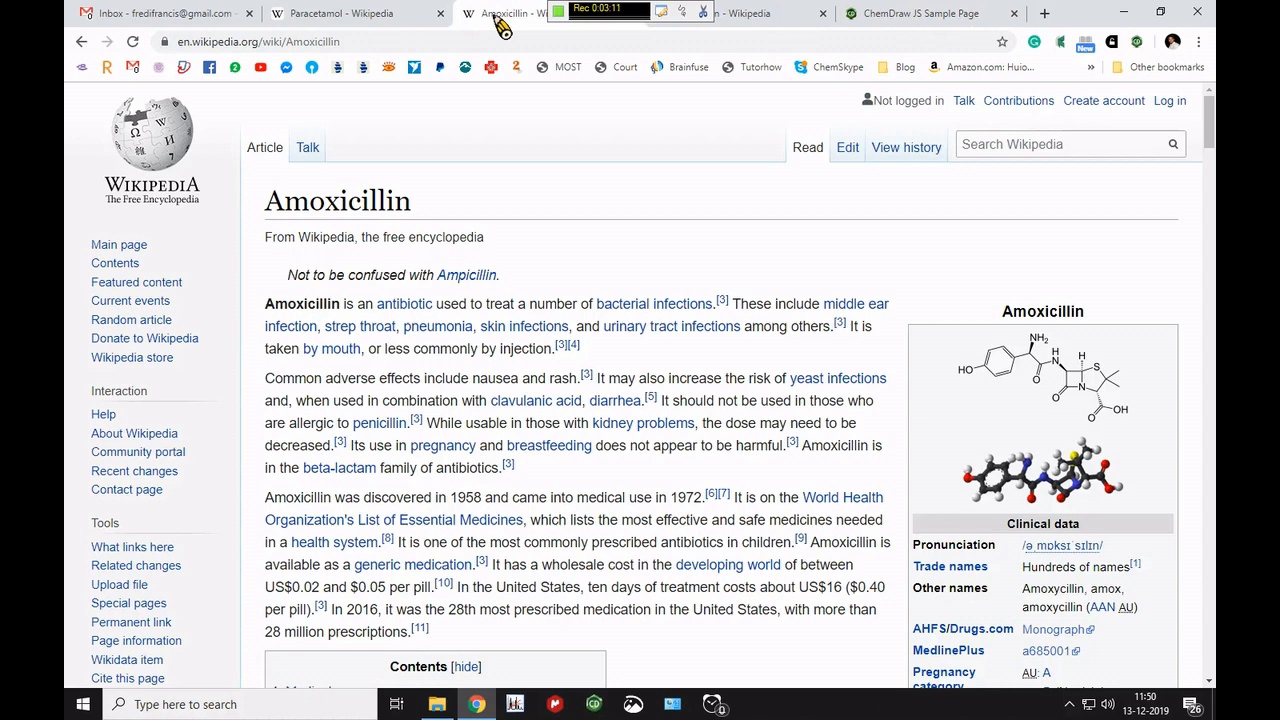
click(885, 14)
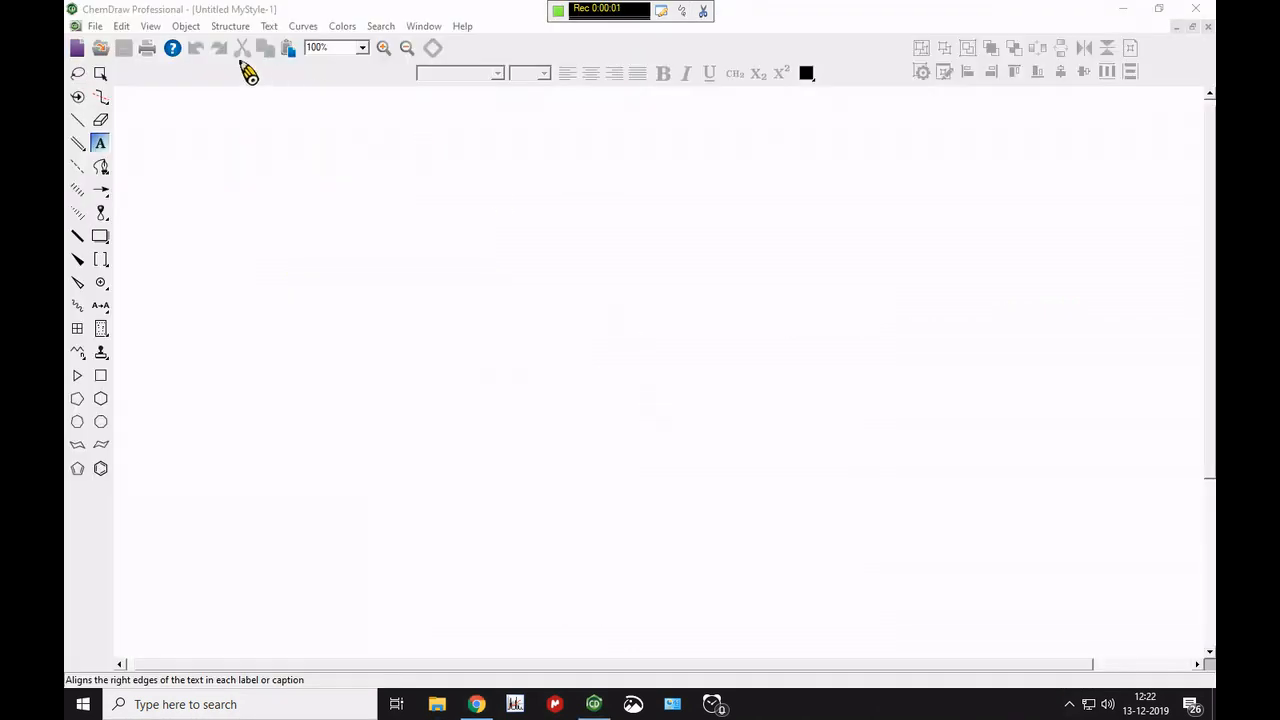
Switch to ChemDraw Professional and insert the structure named amoxicillin with its name pasted below
click(238, 28)
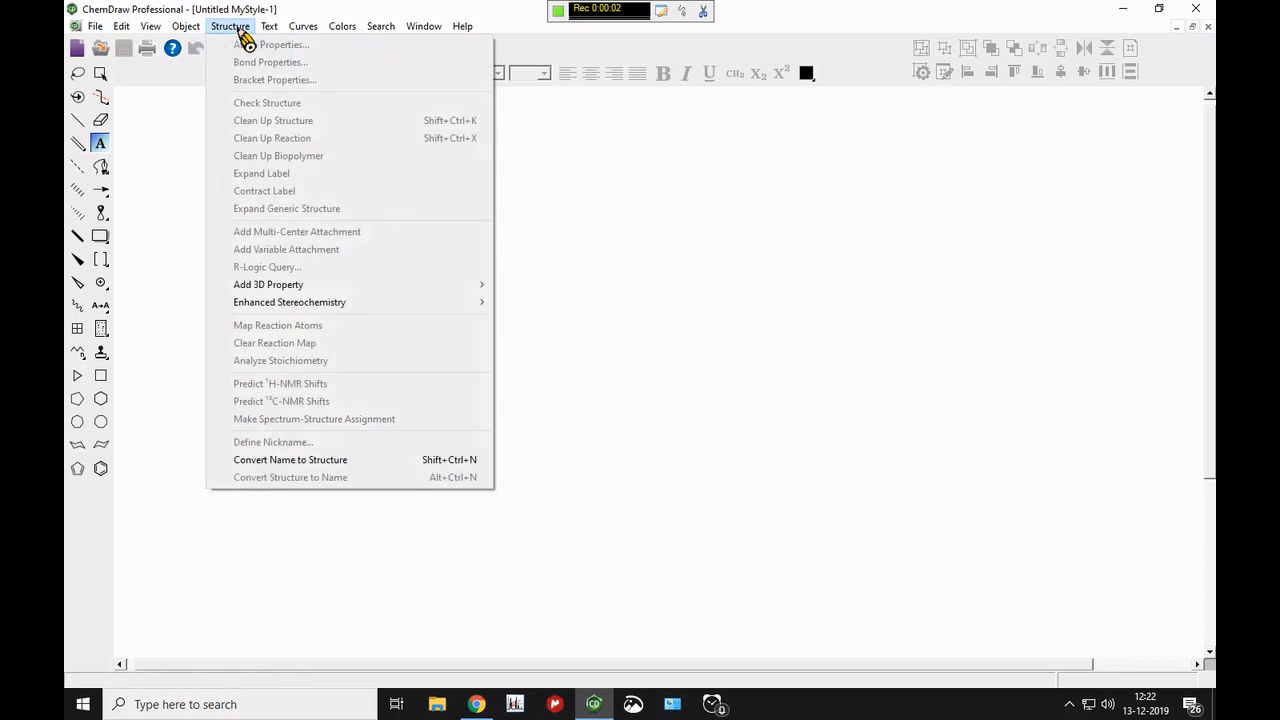
click(298, 460)
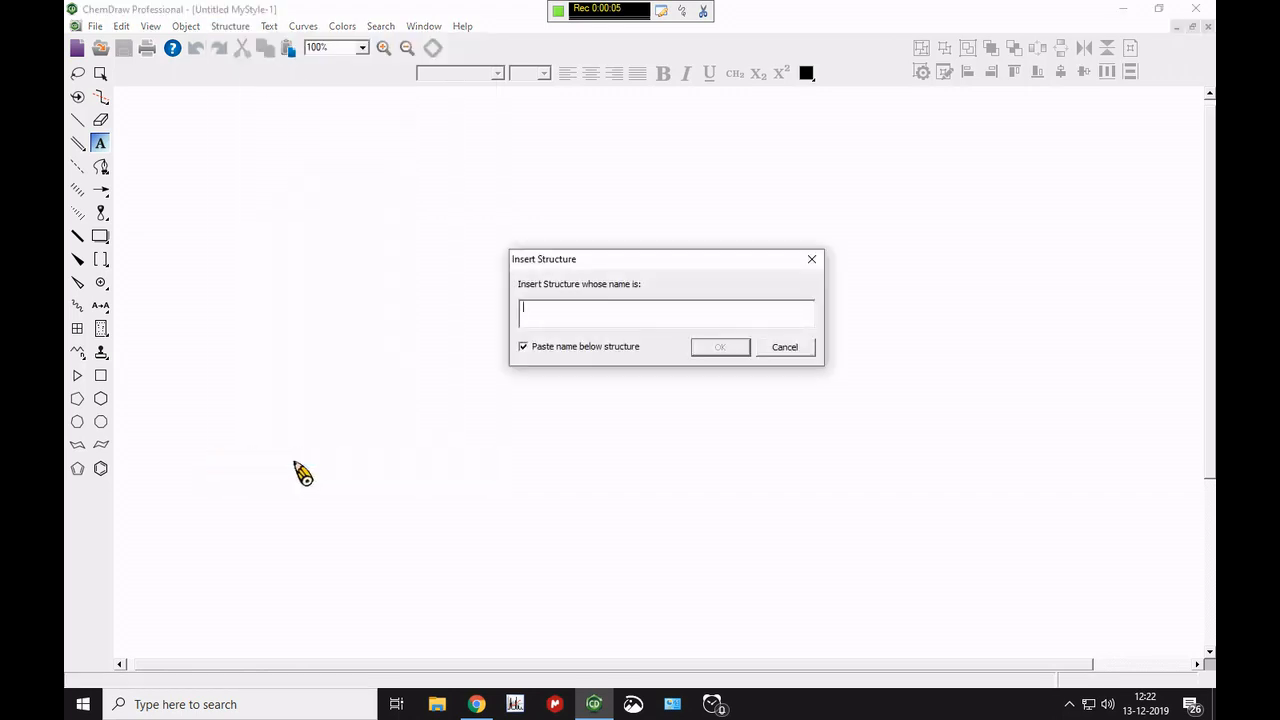
text(amoxi)
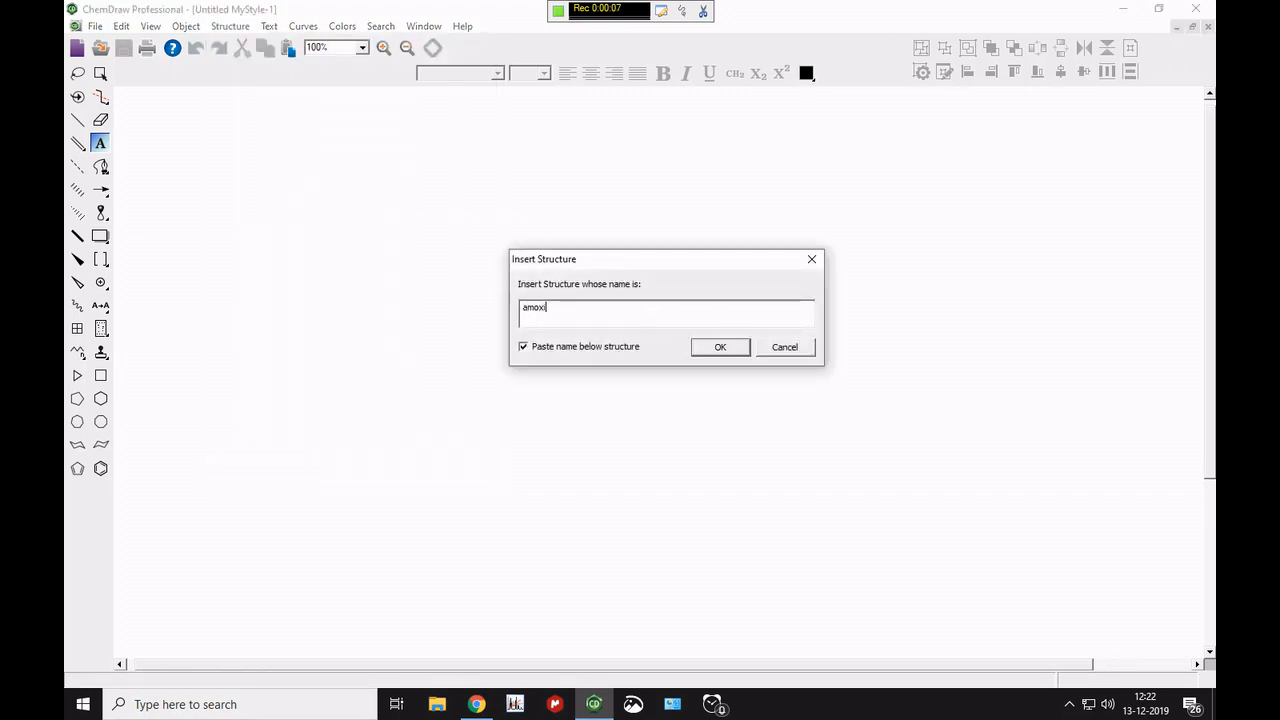
text(cillin)
key(Return)
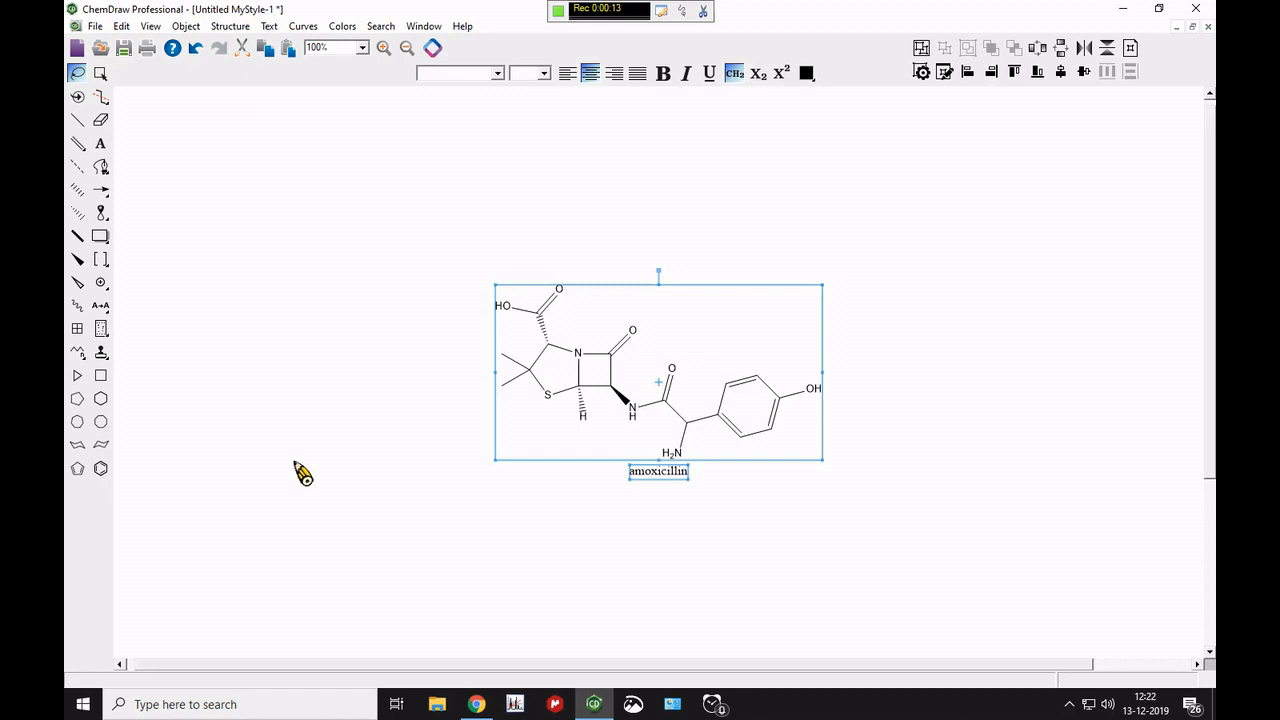
click(315, 371)
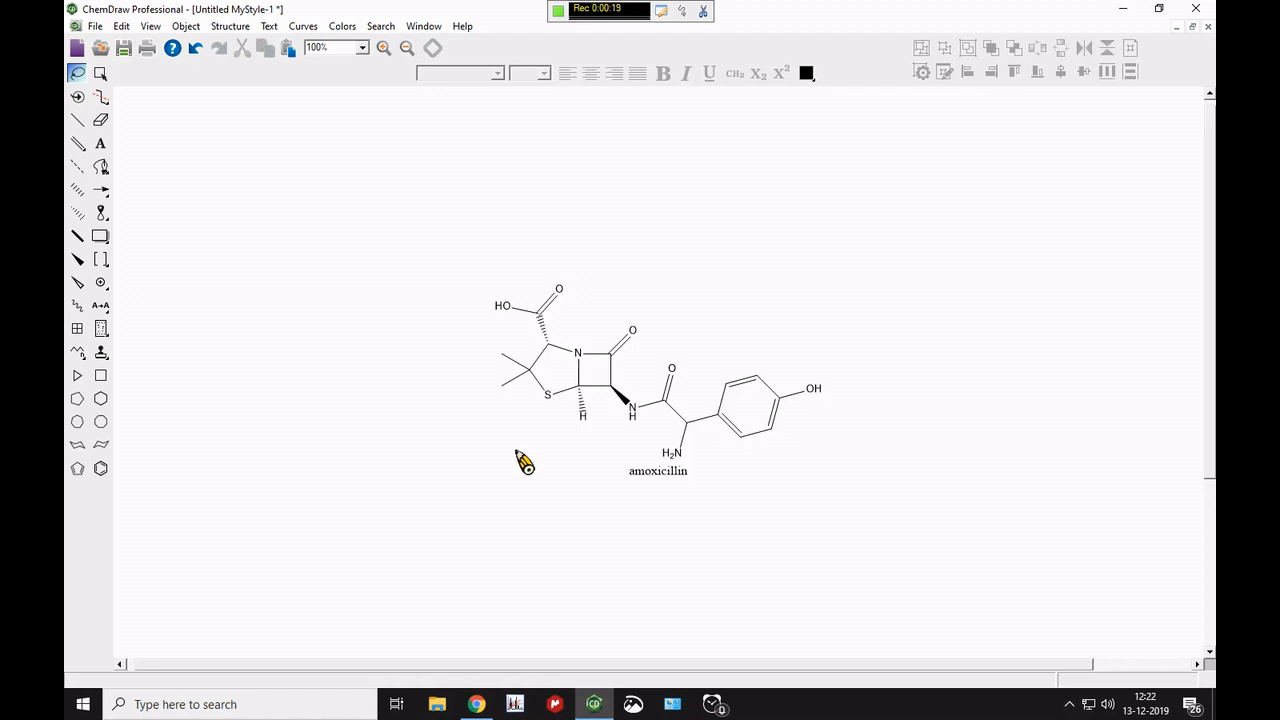
Erase the amoxicillin caption and convert the structure to its systematic chemical name
click(100, 119)
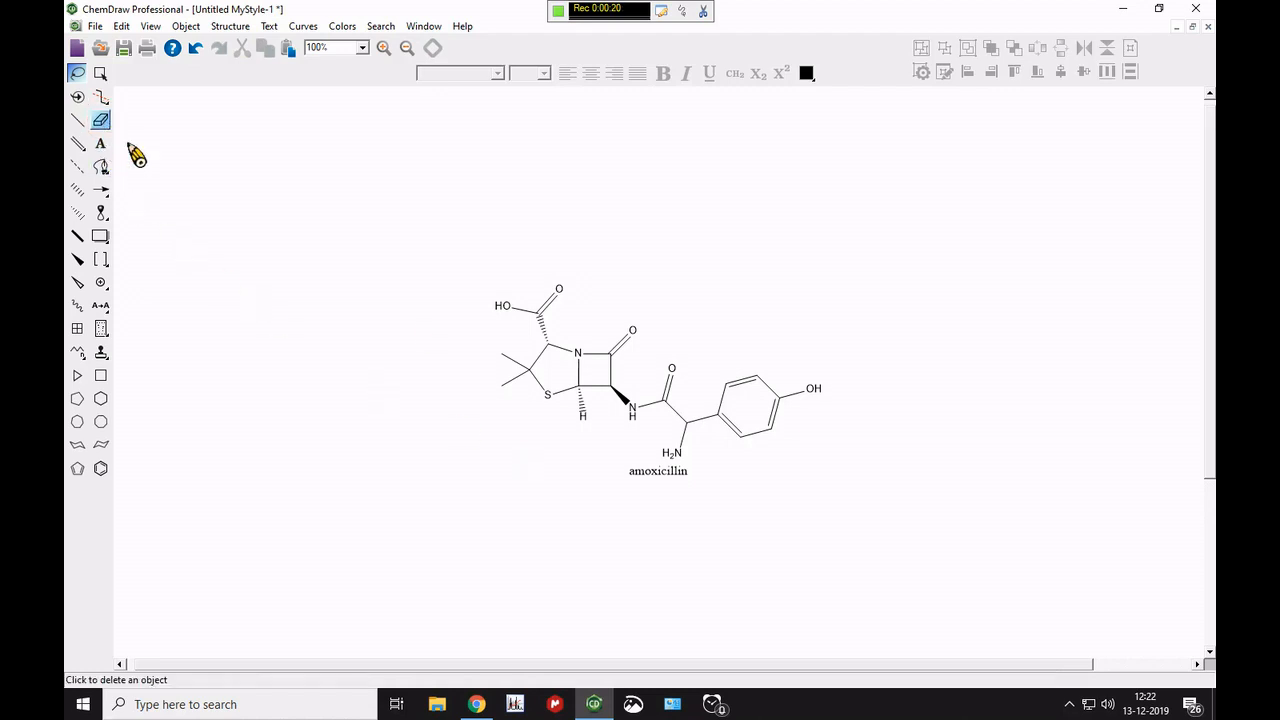
click(645, 485)
click(104, 76)
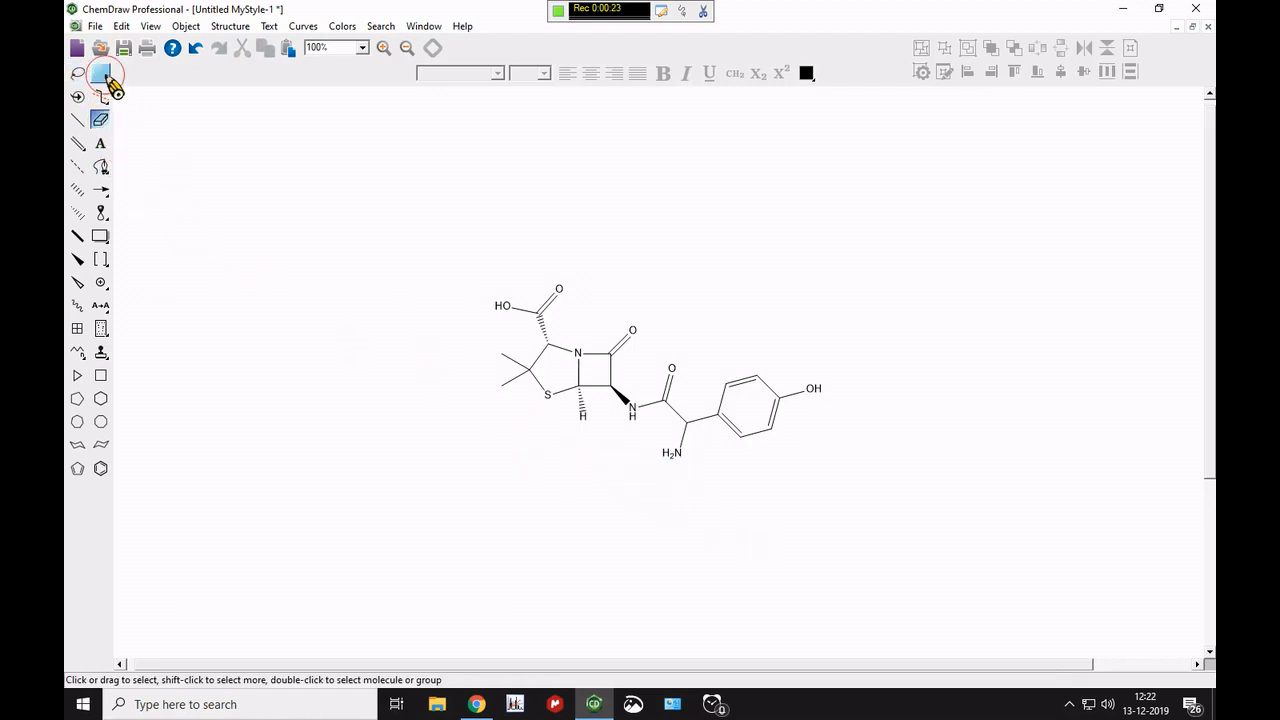
double_click(102, 78)
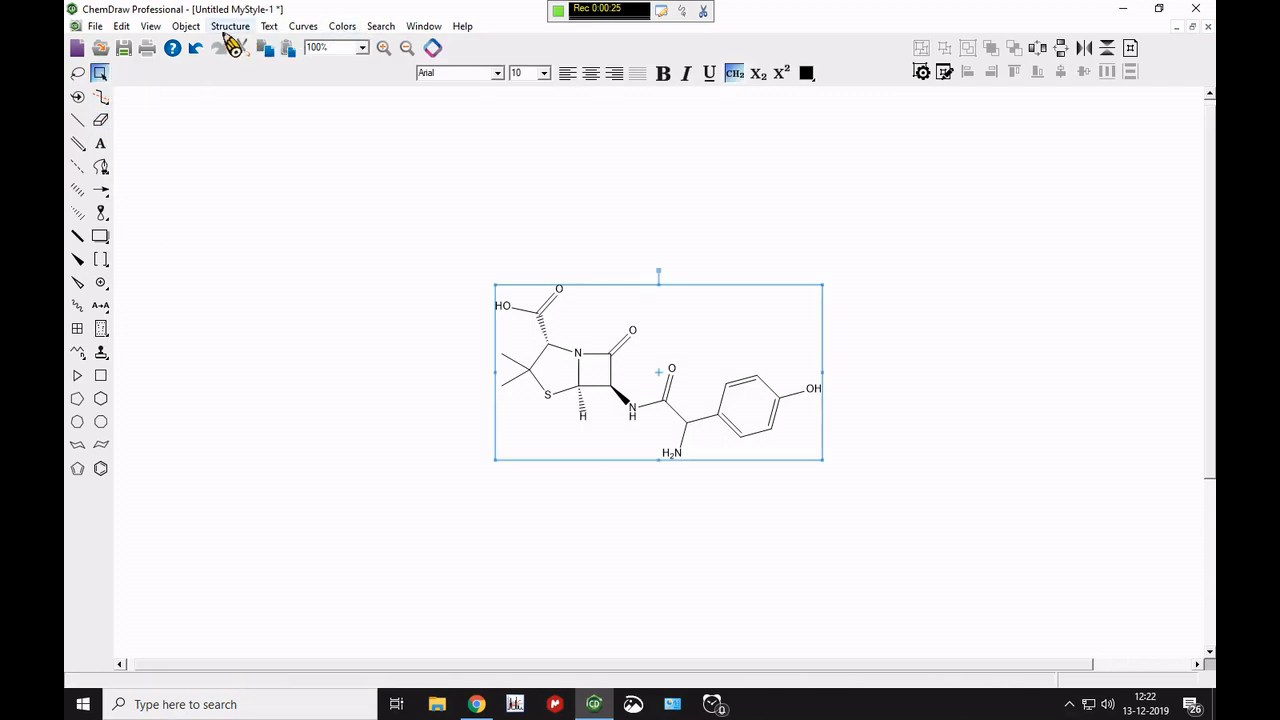
click(229, 26)
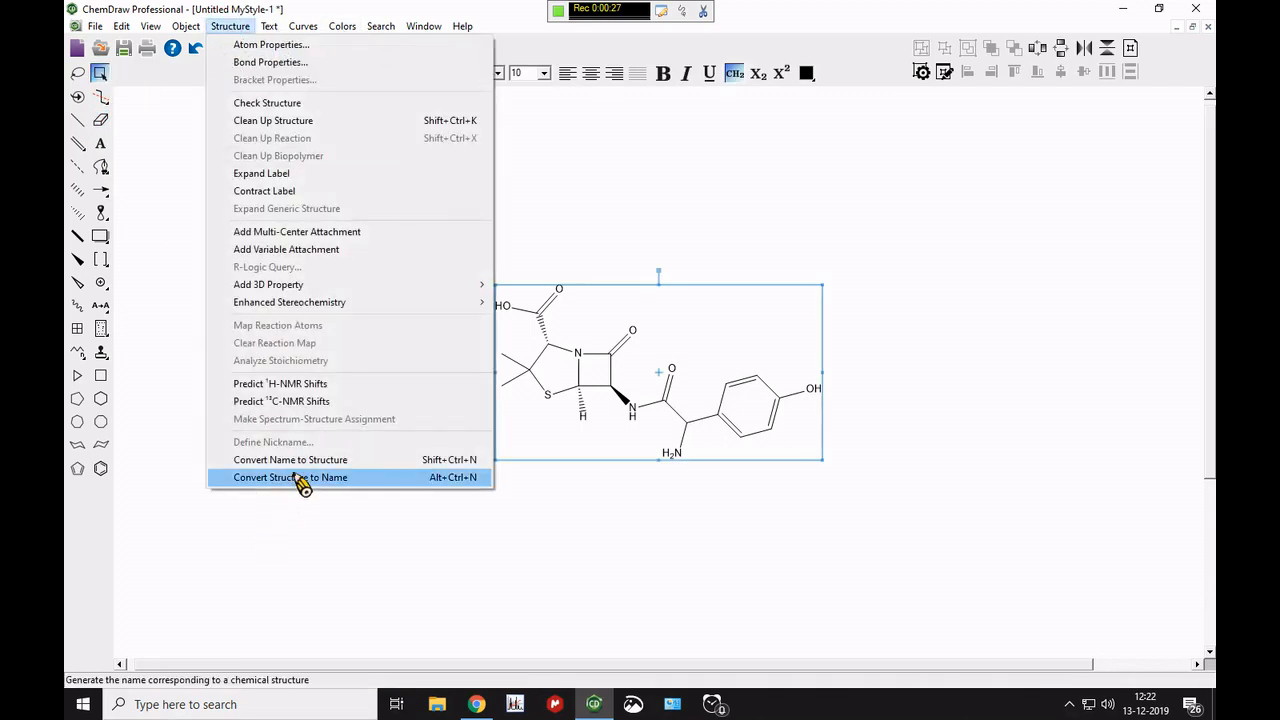
click(297, 478)
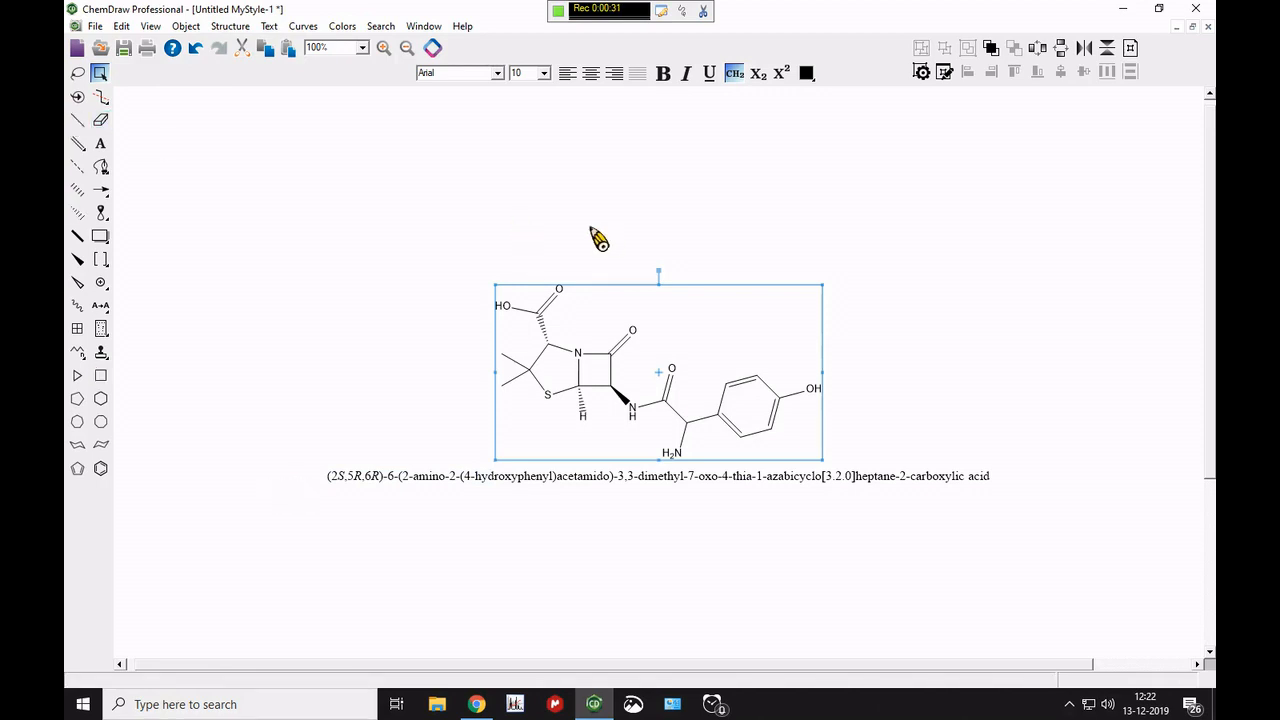
click(912, 196)
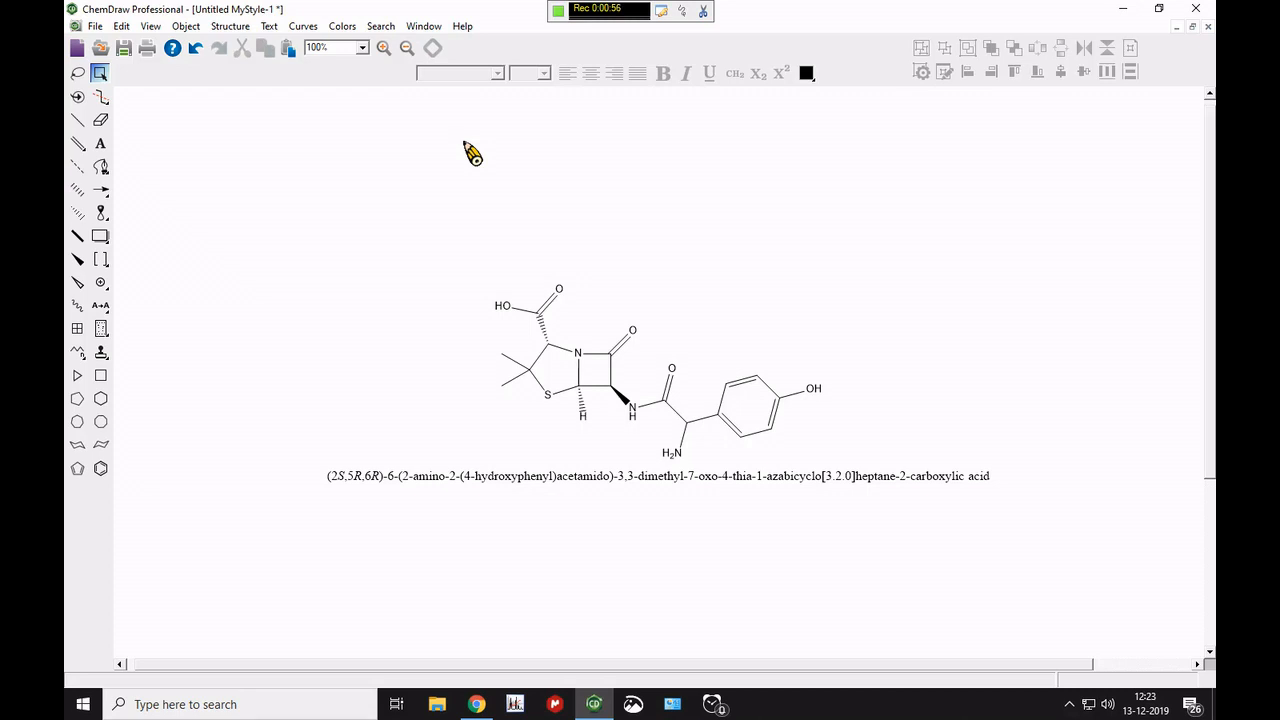
Erase the systematic name and display the molecular weight below the structure
click(100, 119)
click(418, 481)
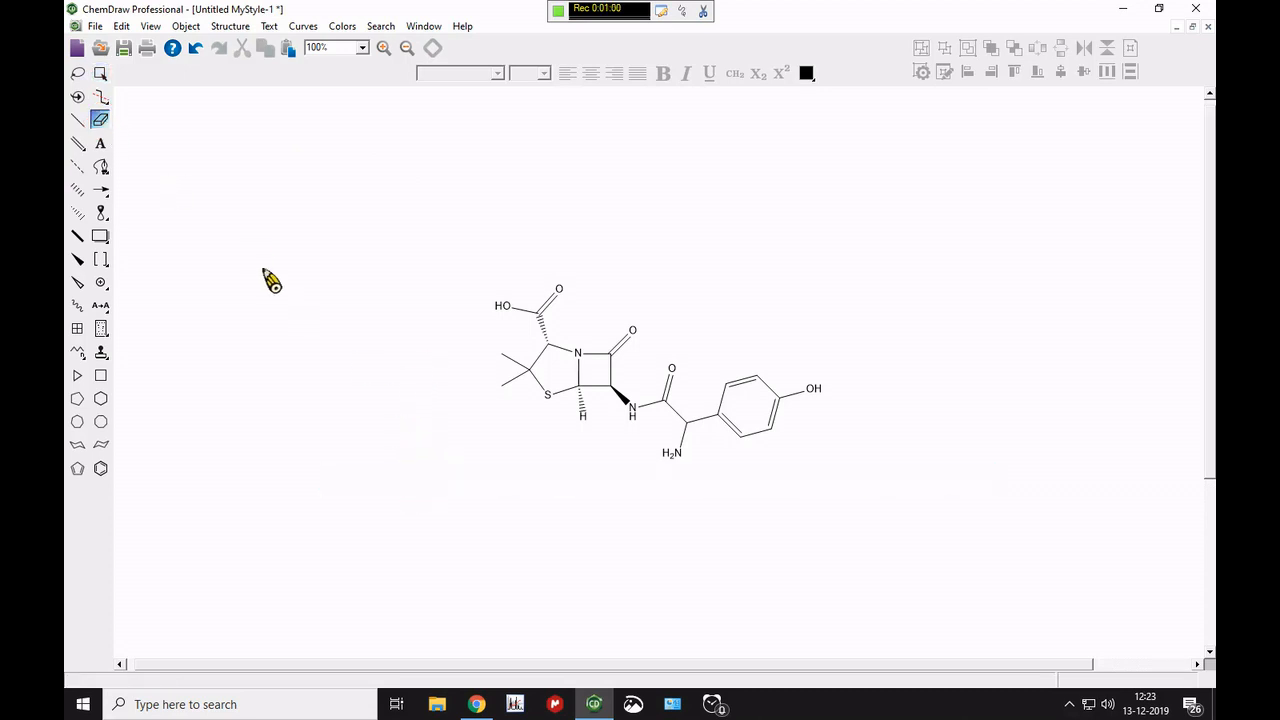
double_click(101, 76)
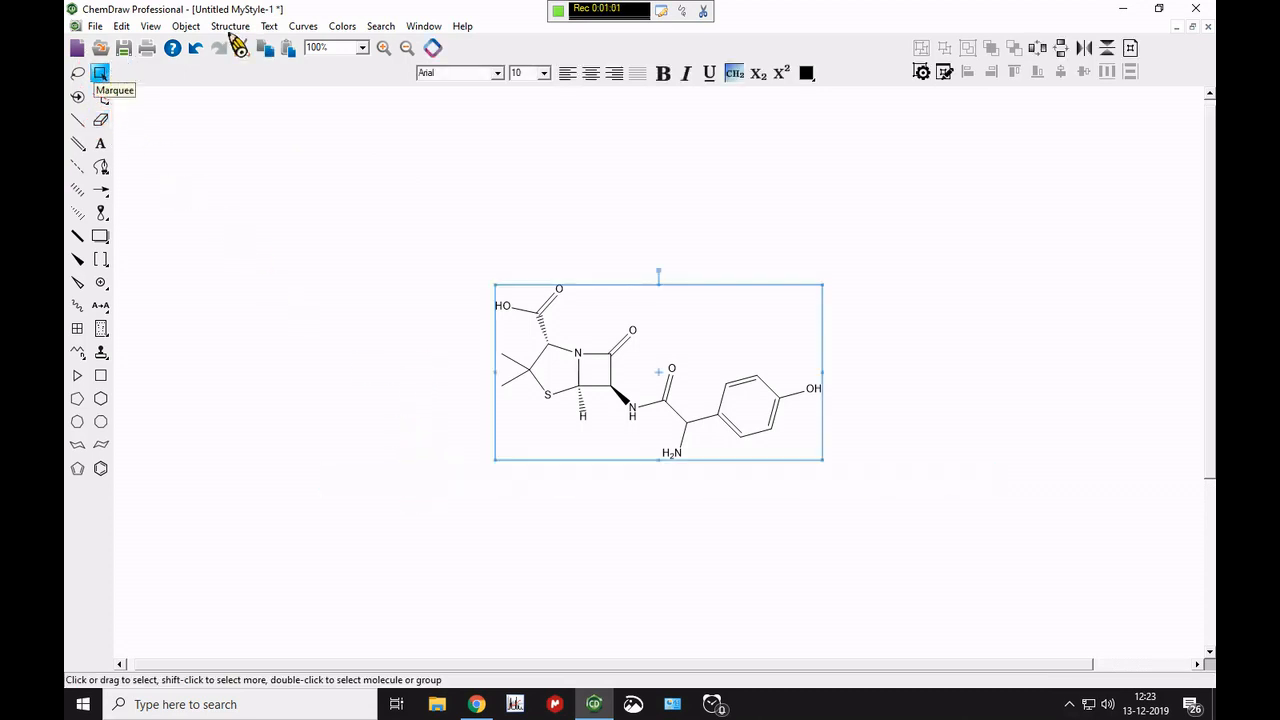
right_click(645, 358)
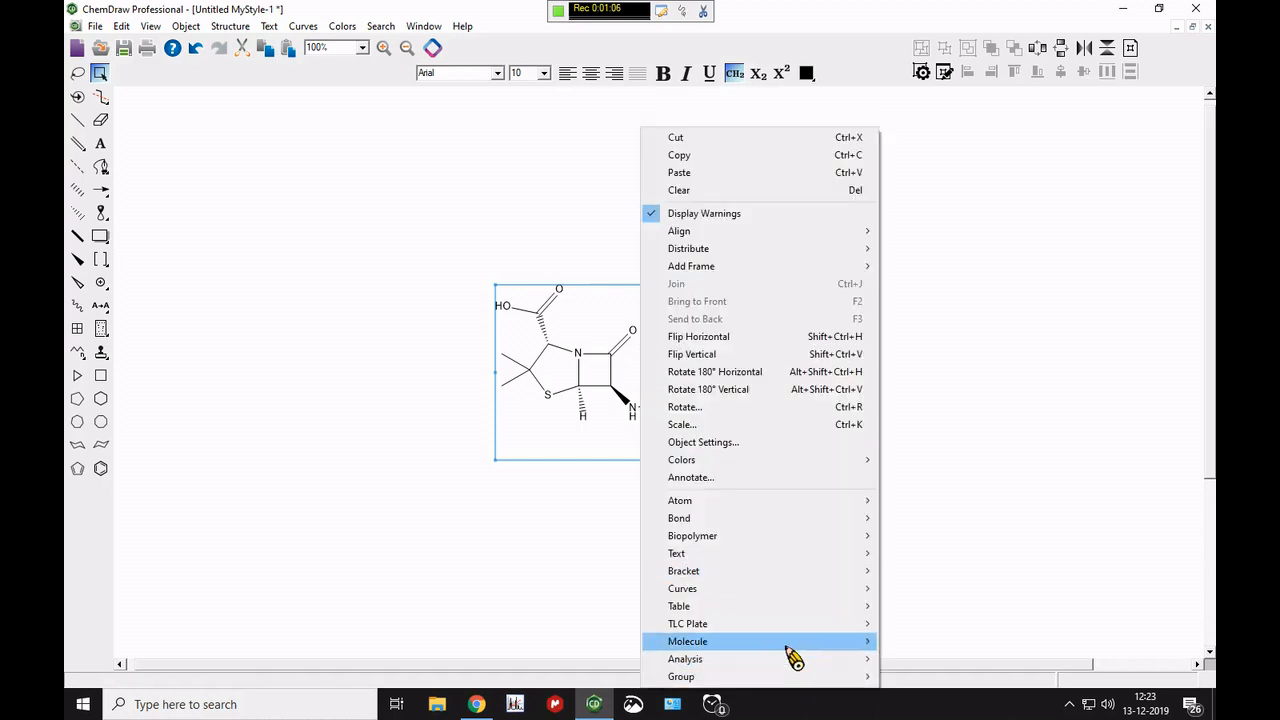
mouse_move(796, 664)
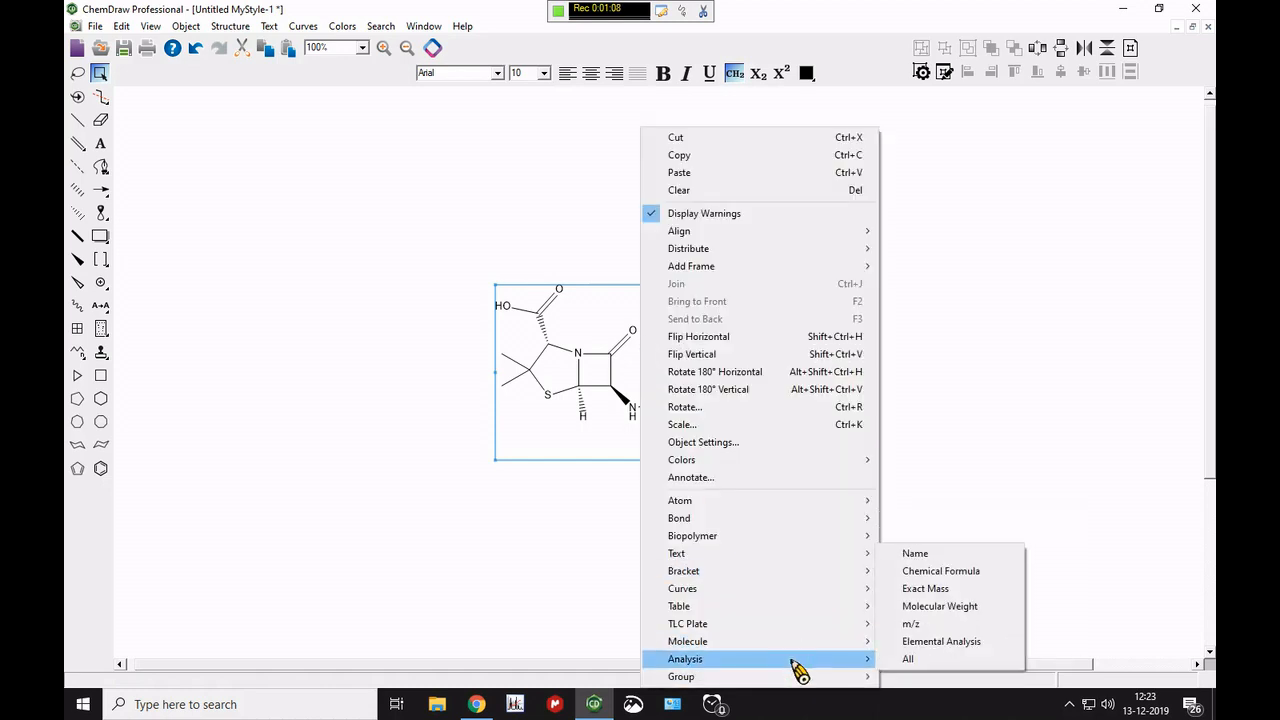
click(934, 607)
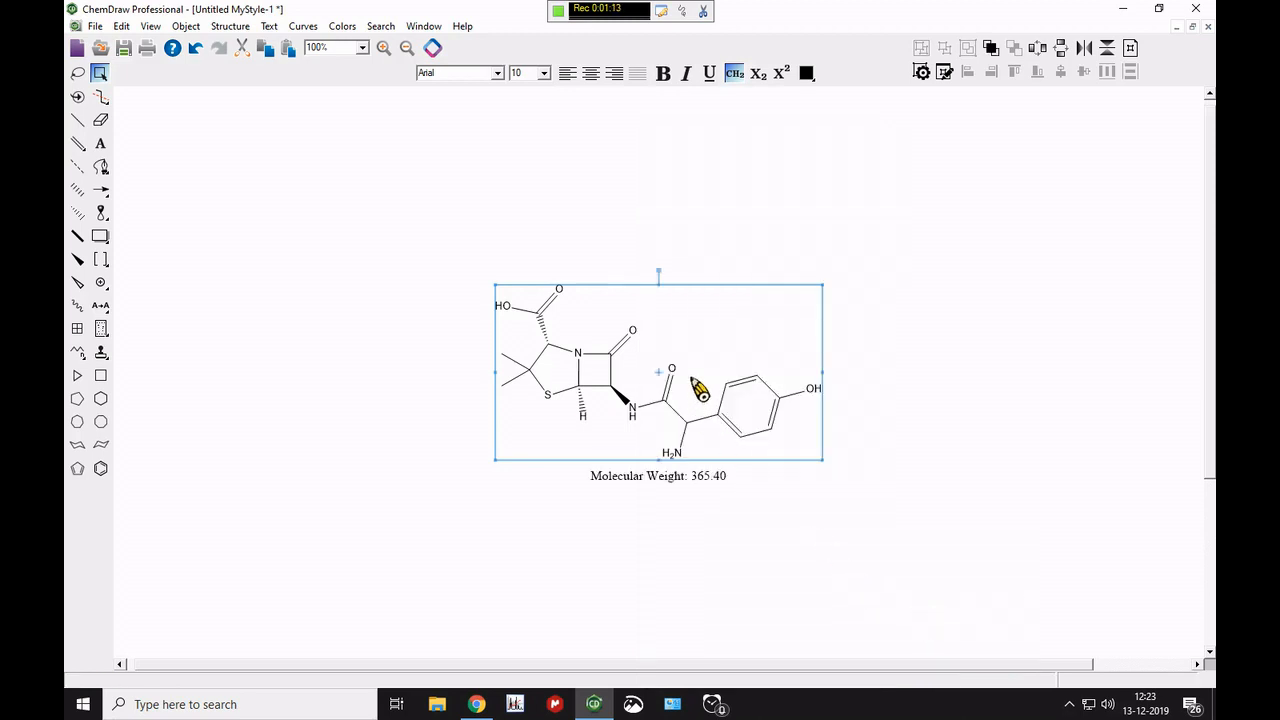
Add the chemical formula and the m/z values to the analysis text below the structure
right_click(696, 378)
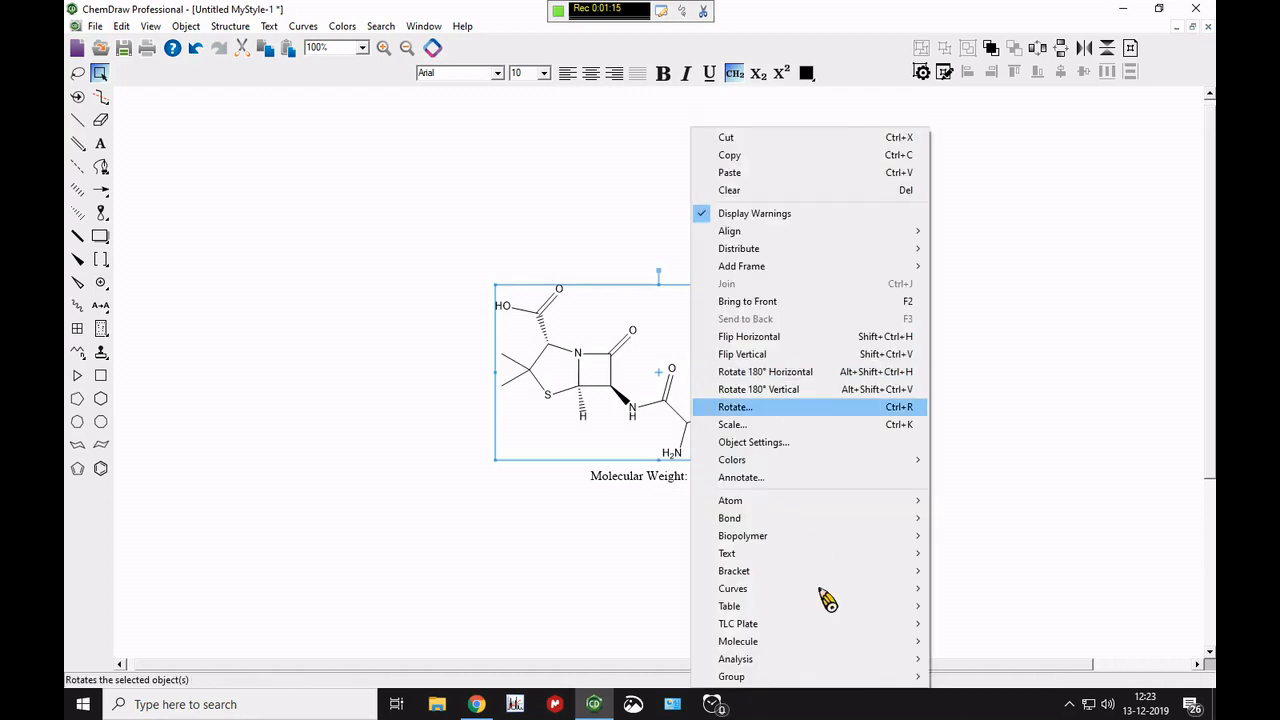
mouse_move(832, 648)
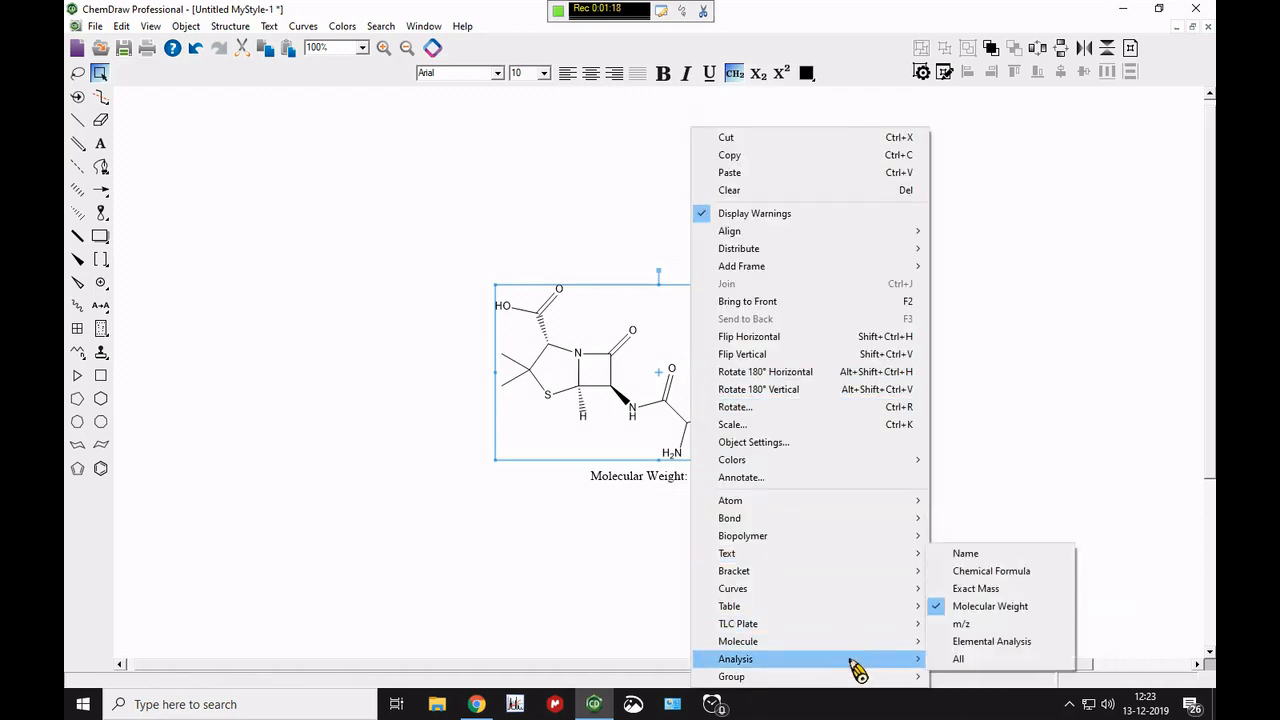
click(975, 577)
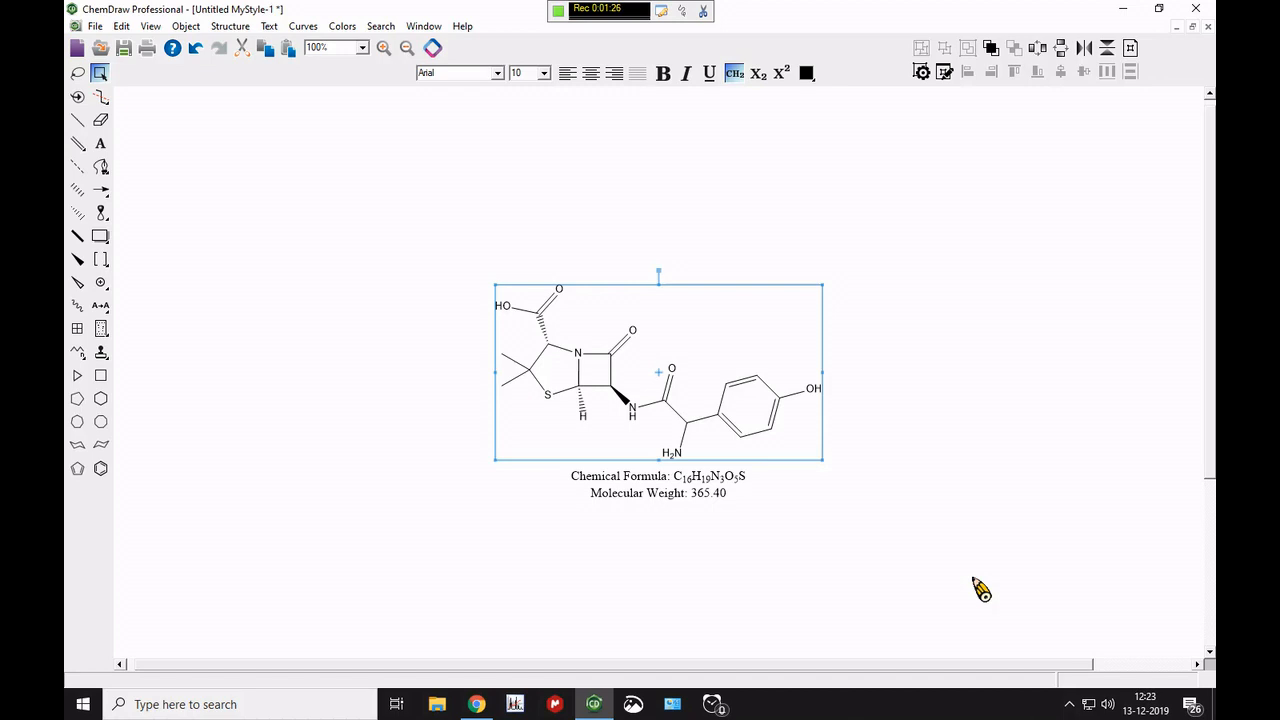
right_click(705, 370)
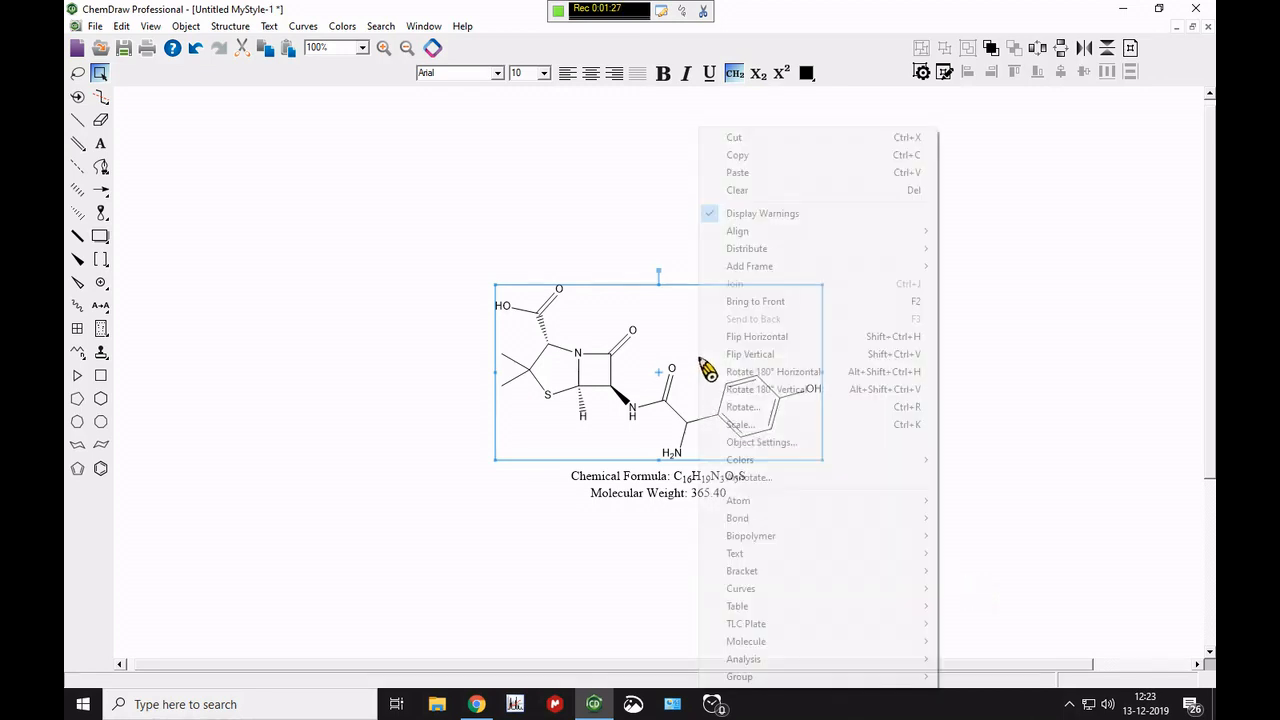
mouse_move(776, 662)
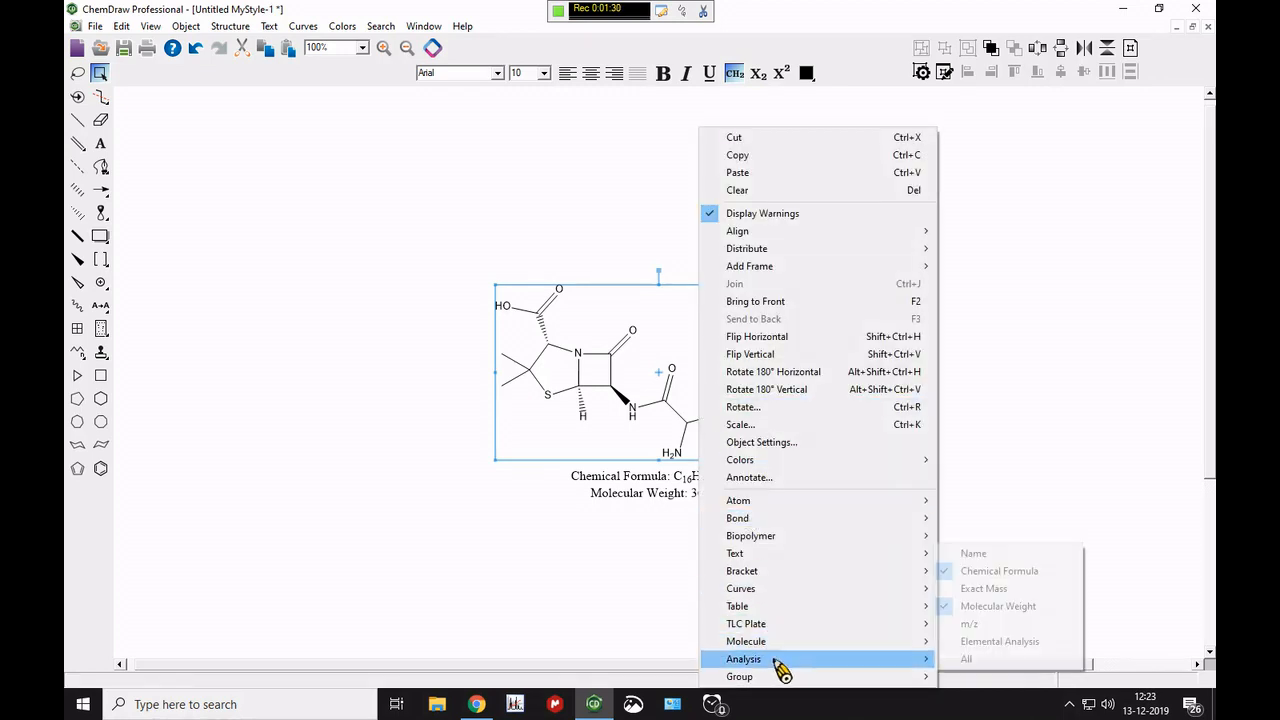
click(969, 623)
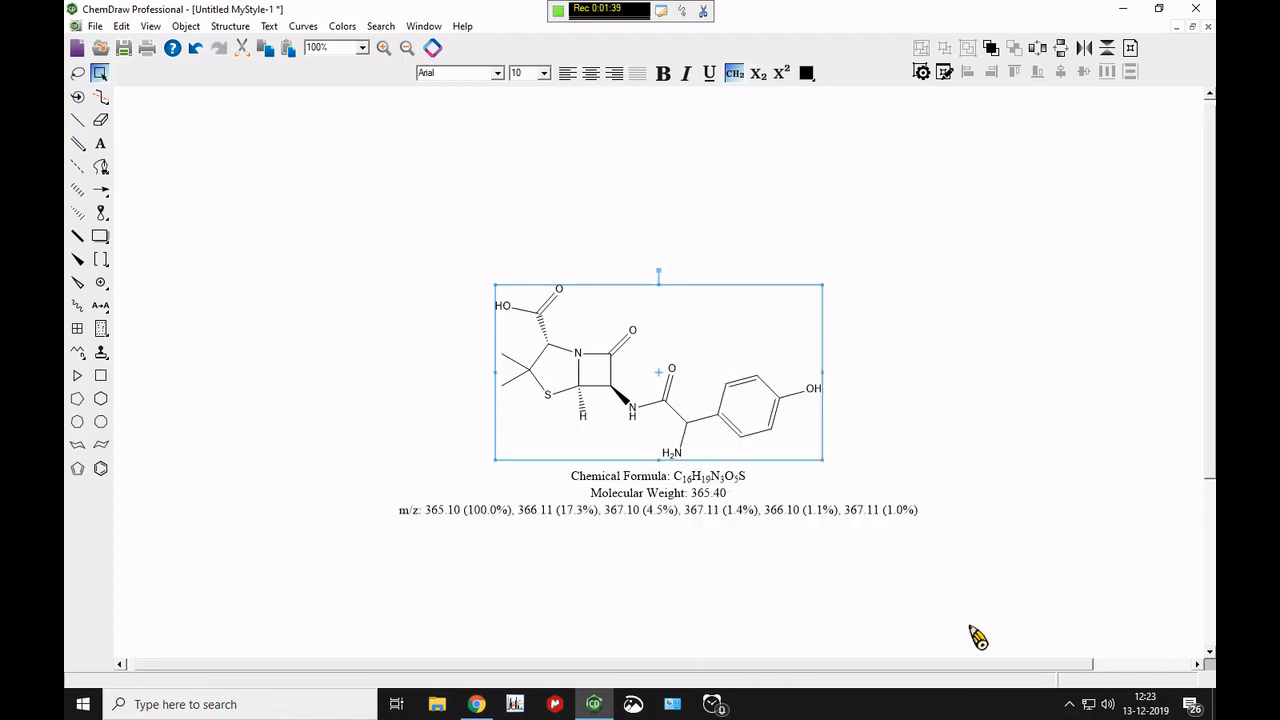
click(946, 447)
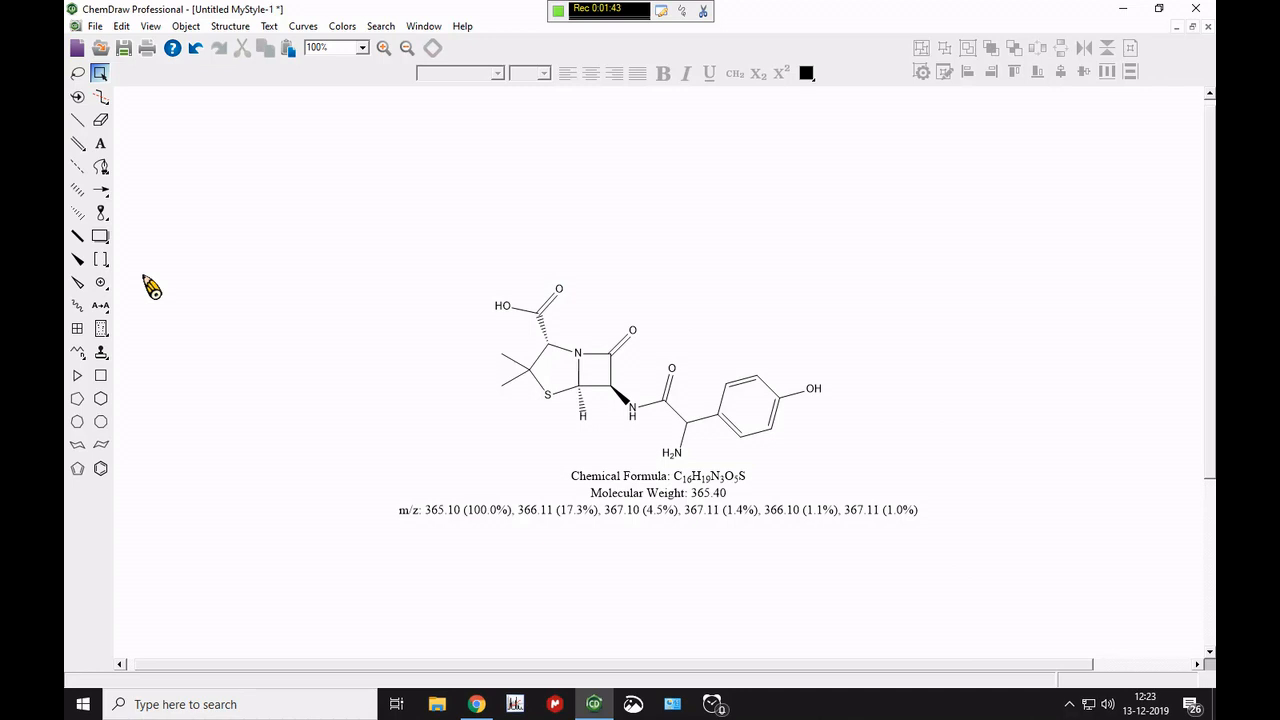
Erase the analysis text and split the hydroxyphenyl ring off the side chain with the Fragmentation tool
click(101, 121)
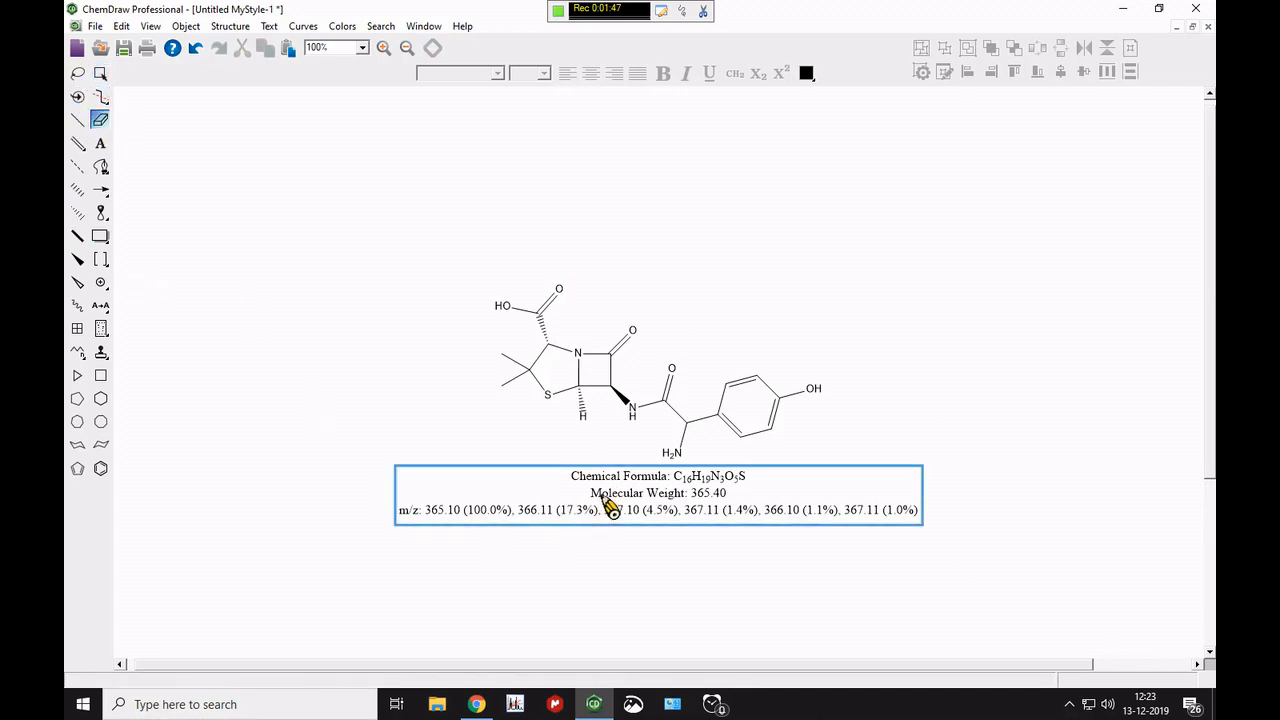
click(606, 503)
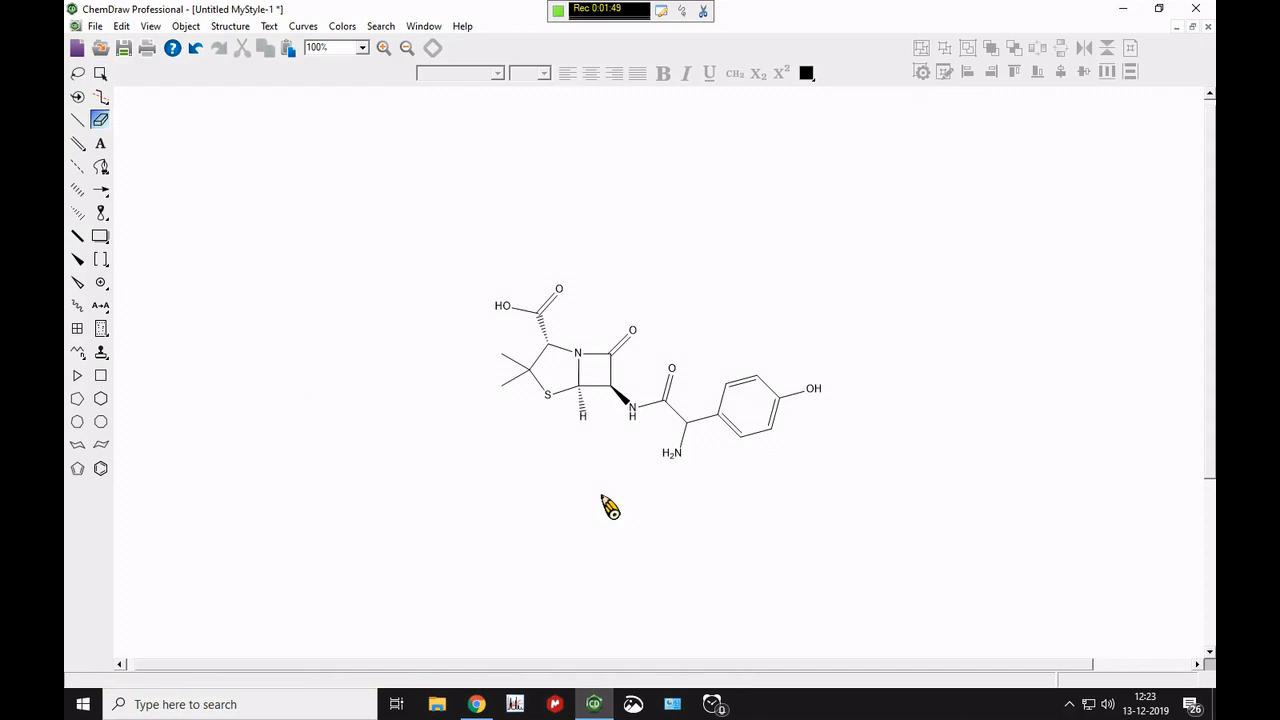
click(100, 98)
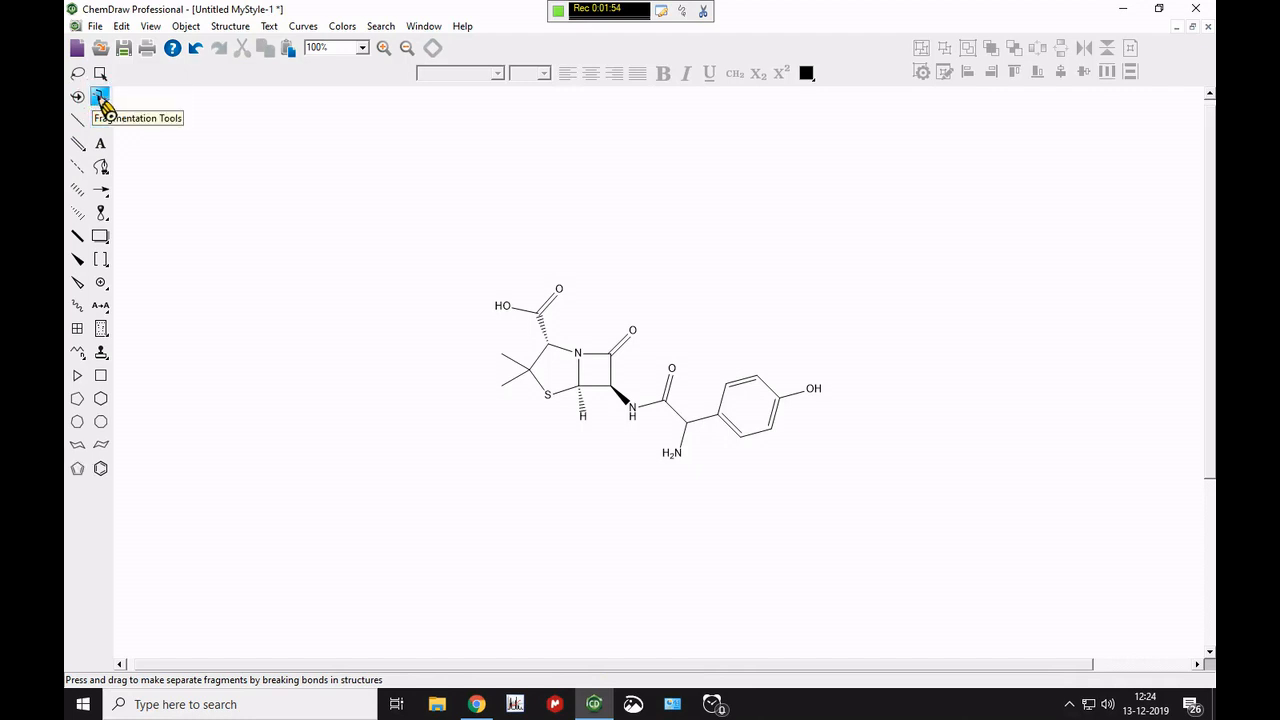
click(707, 418)
drag(717, 467, 718, 469)
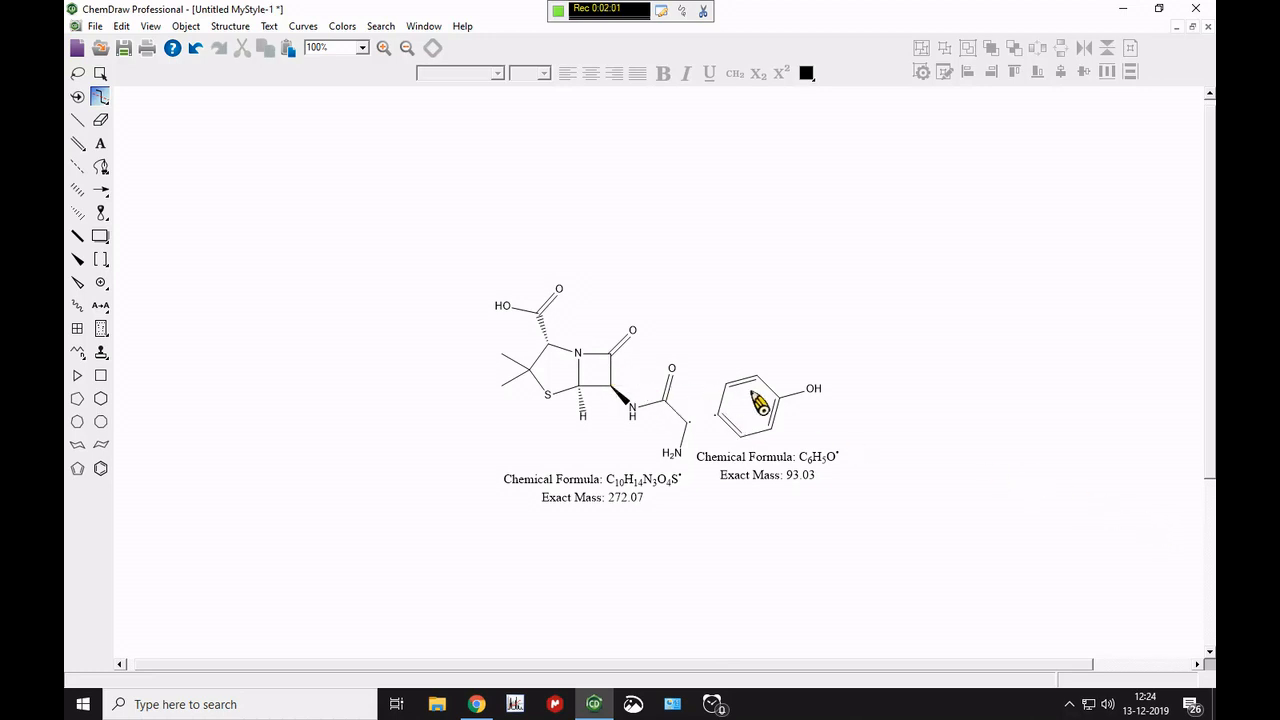
Fragment the side-chain amide C–N bond, the carboxylic acid's bond to the ring, and the four-membered ring's N–carbonyl and lower bonds
click(657, 415)
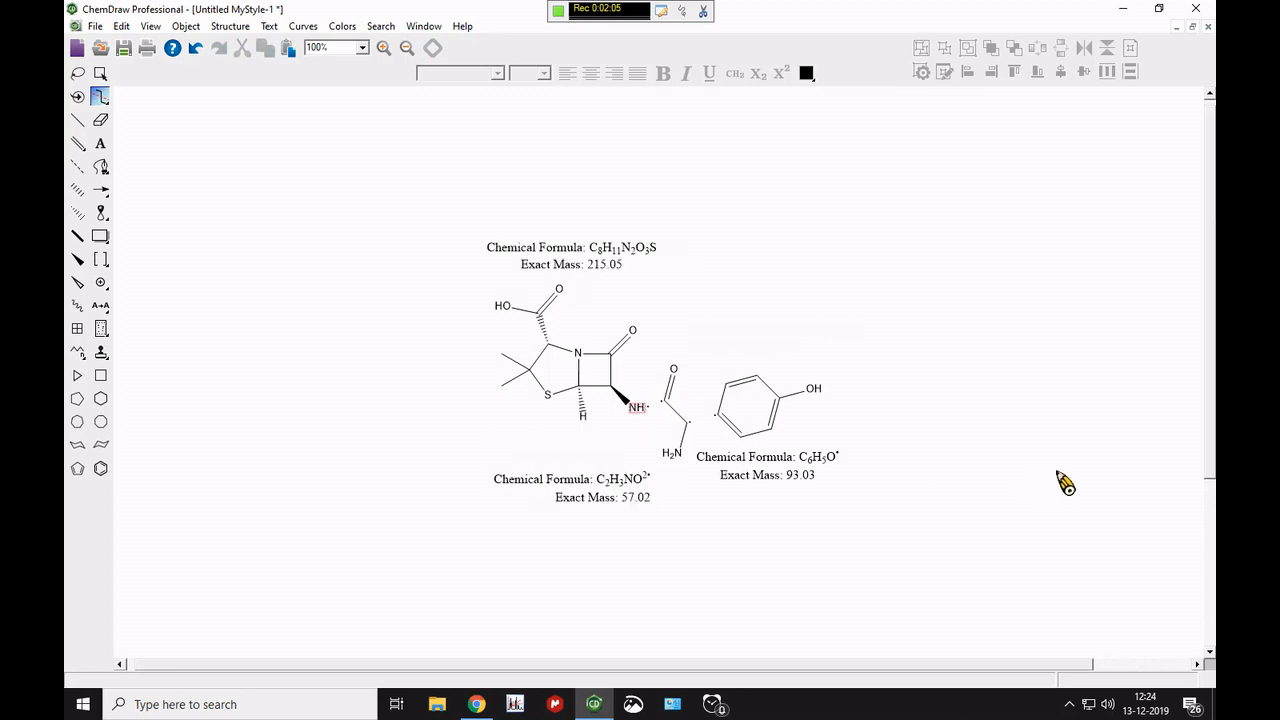
click(541, 328)
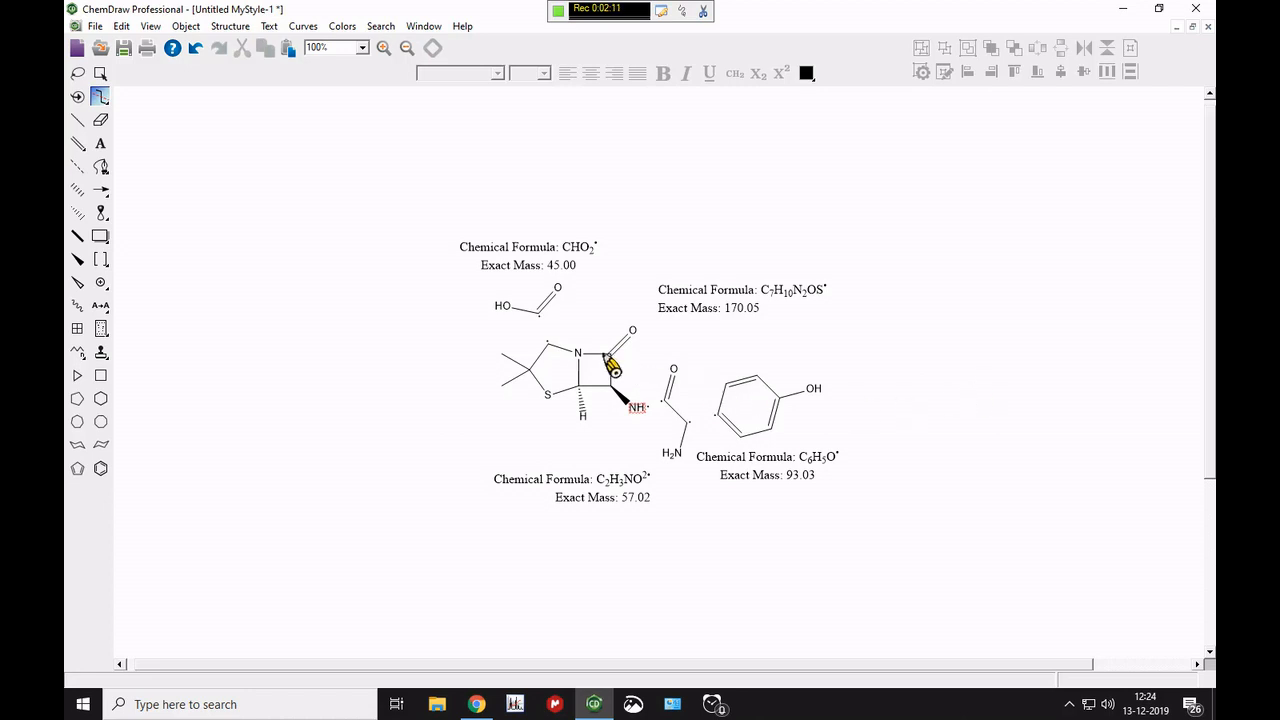
click(597, 352)
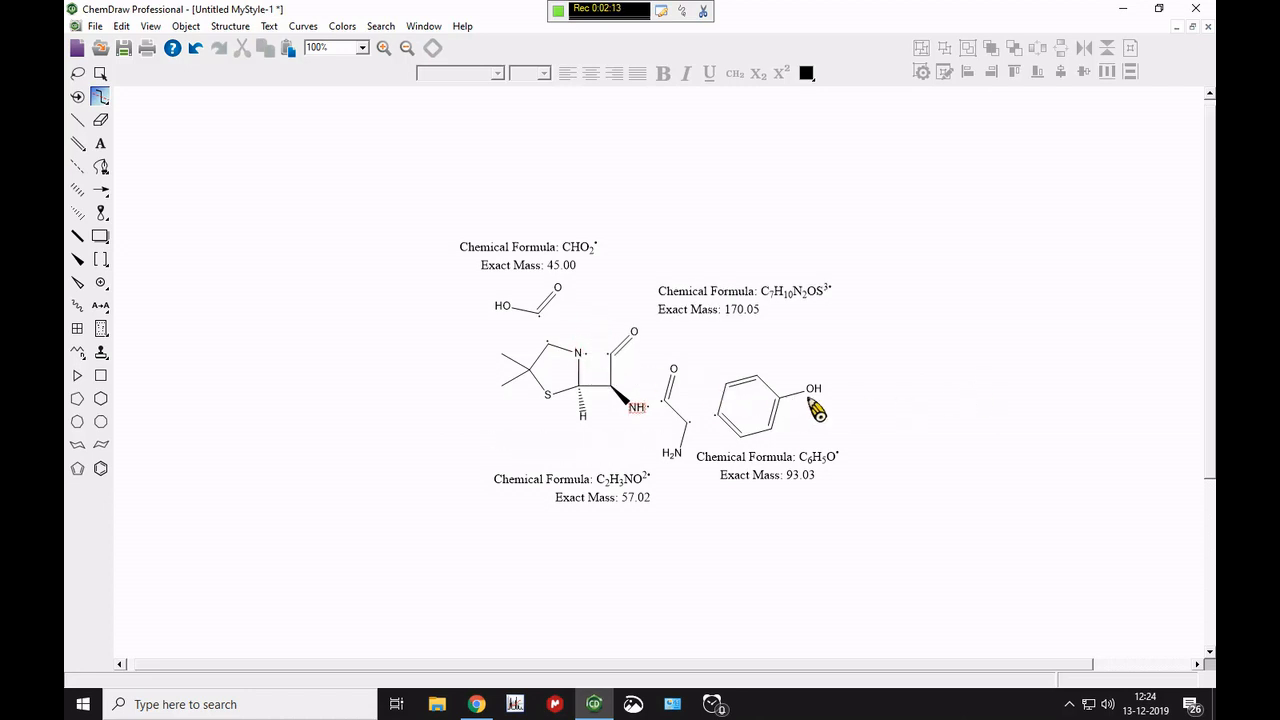
click(598, 390)
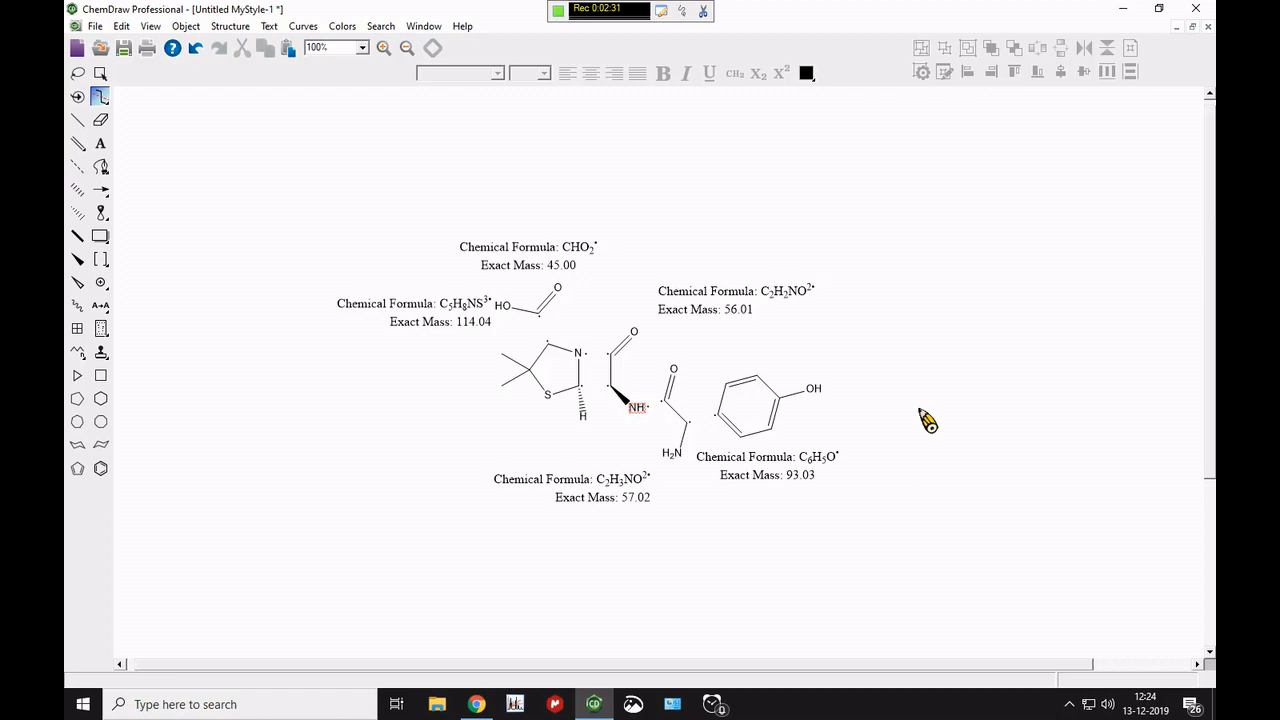
Undo the bond fragmentations and predict the 1H-NMR shifts of the whole restored amoxicillin structure
key(ctrl+z)
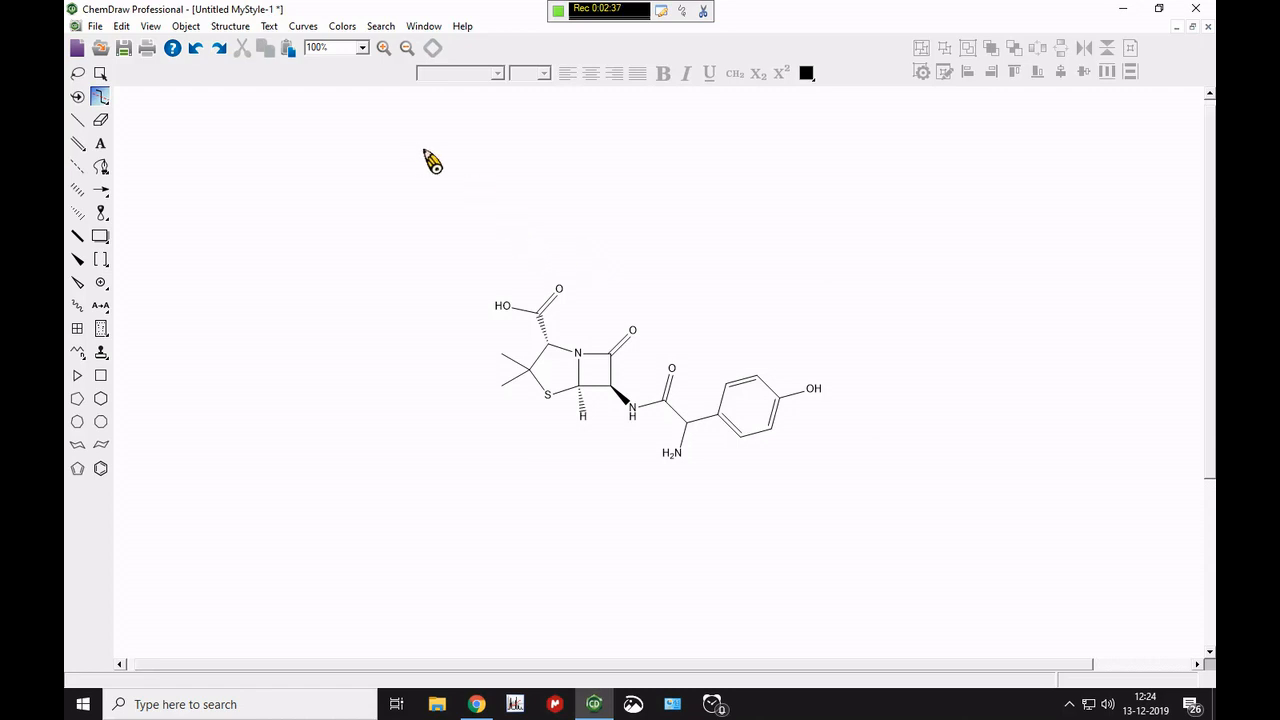
click(100, 76)
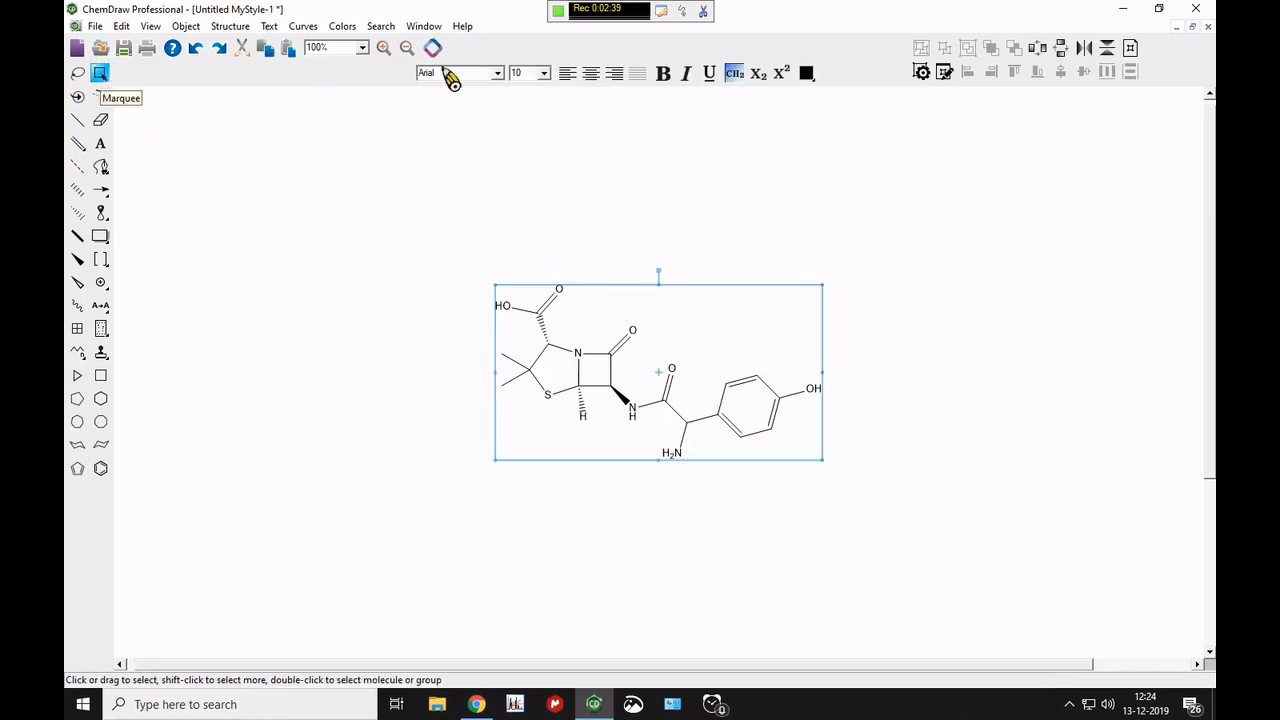
click(236, 28)
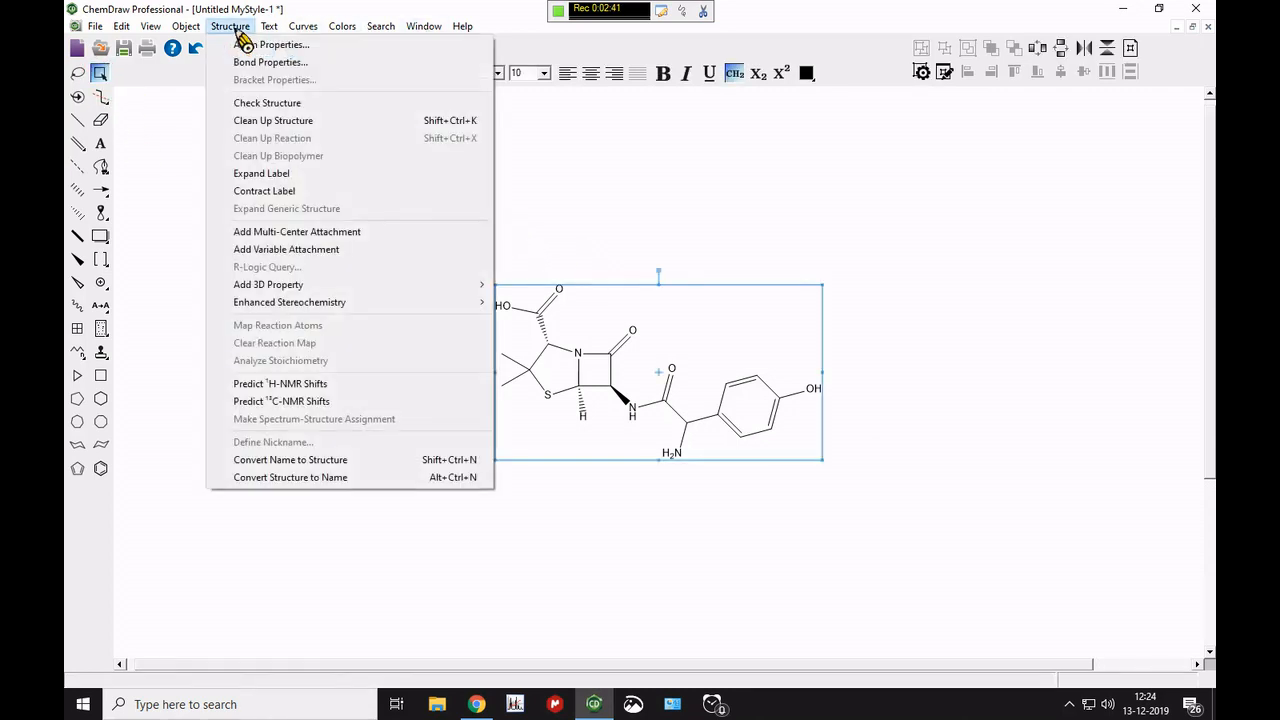
click(280, 384)
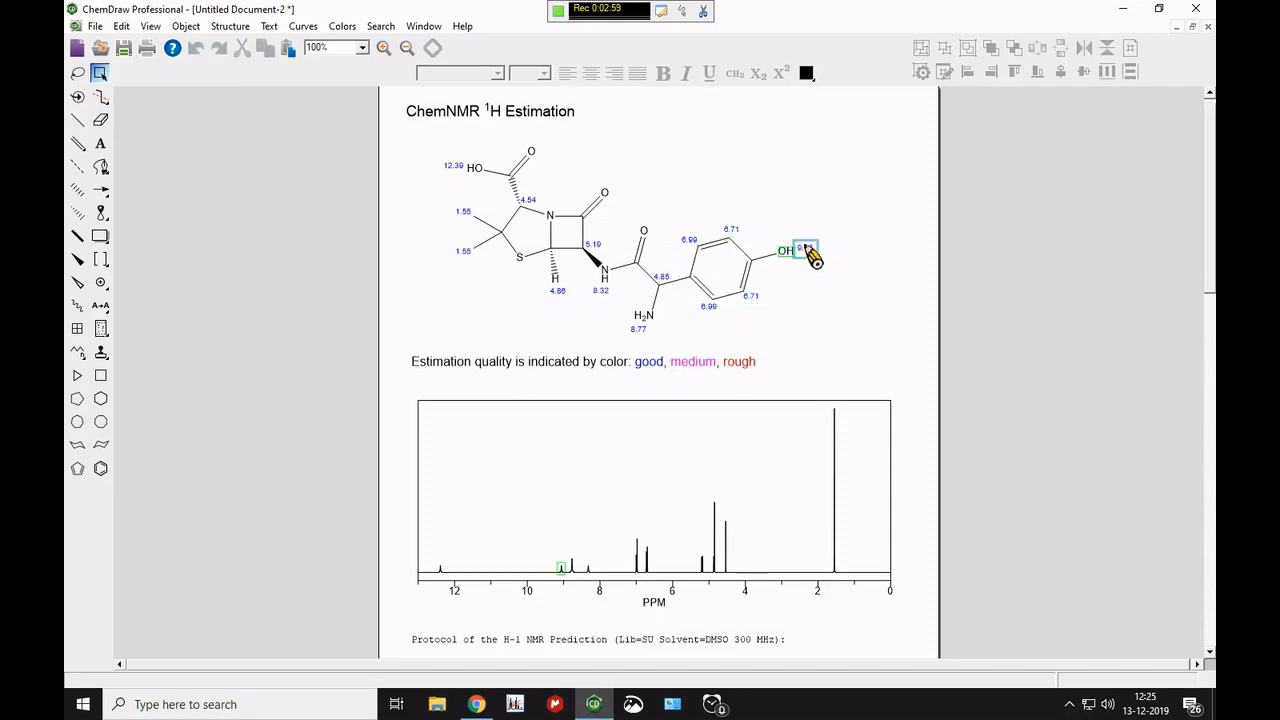
Examine the predicted 1H-NMR spectrum, the shift protocol for each proton and the coupling constant predictions
scroll(835, 345, down, 10)
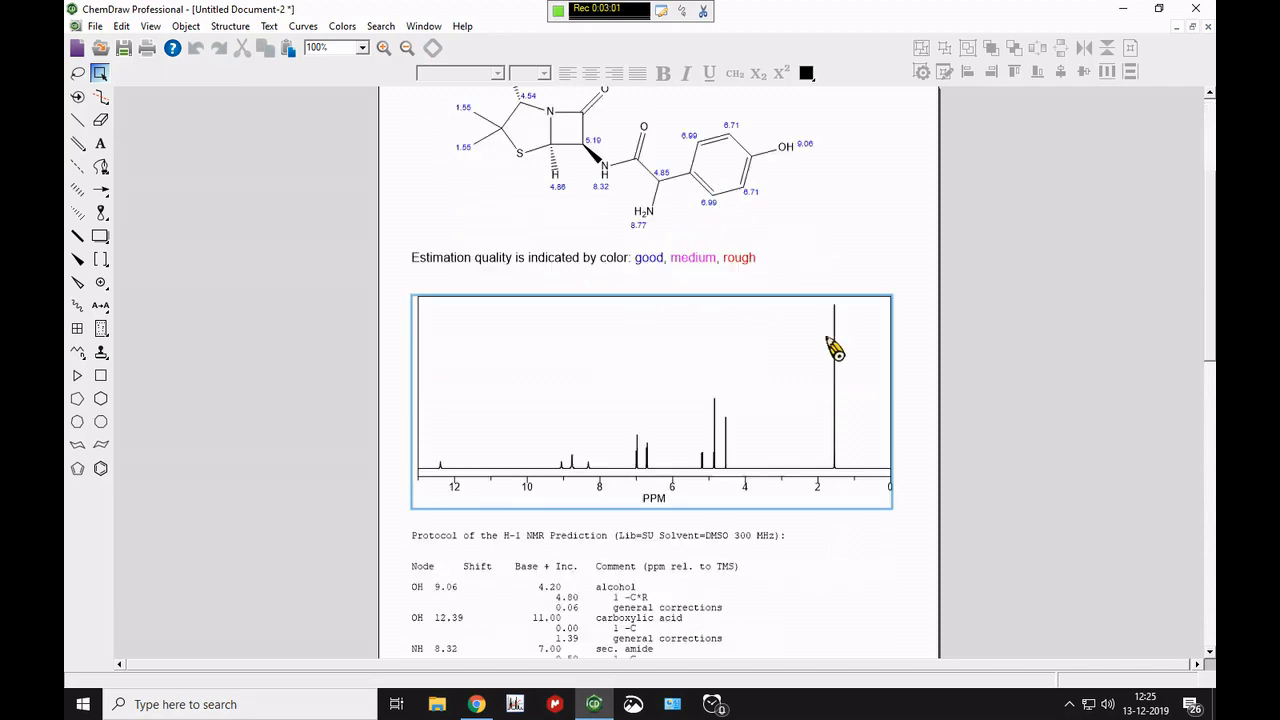
scroll(835, 347, down, 20)
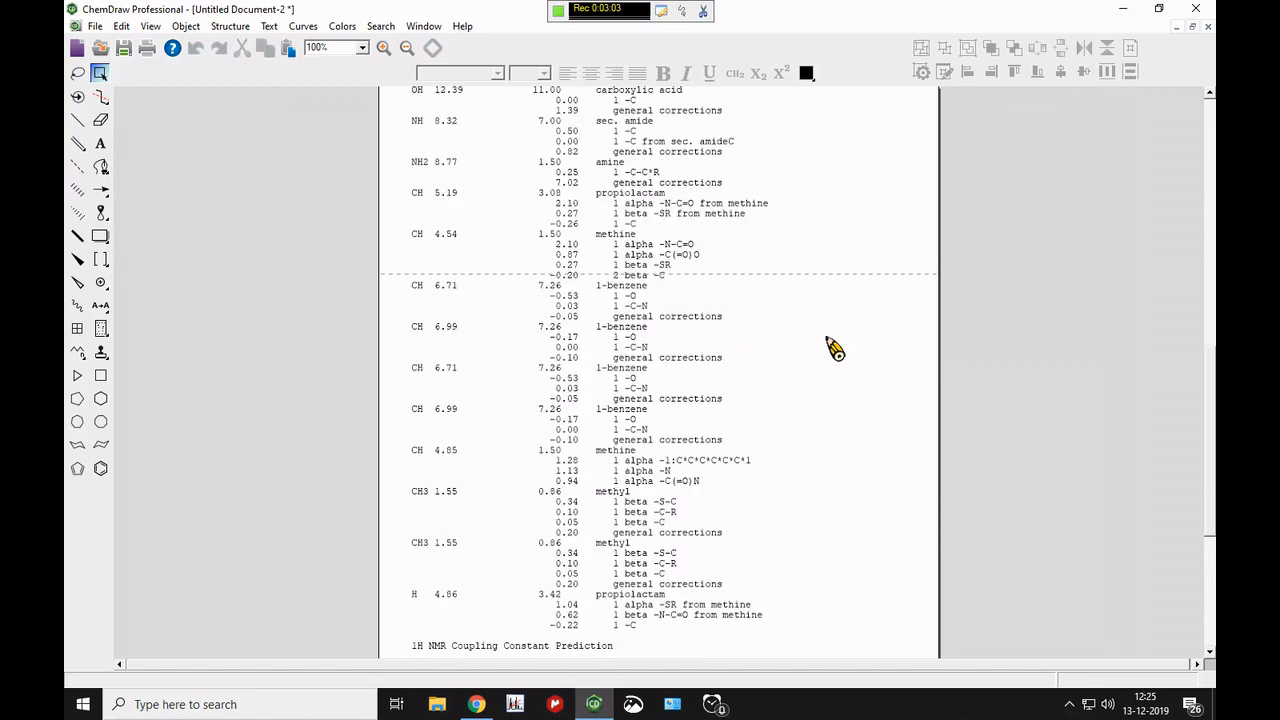
scroll(835, 347, down, 3)
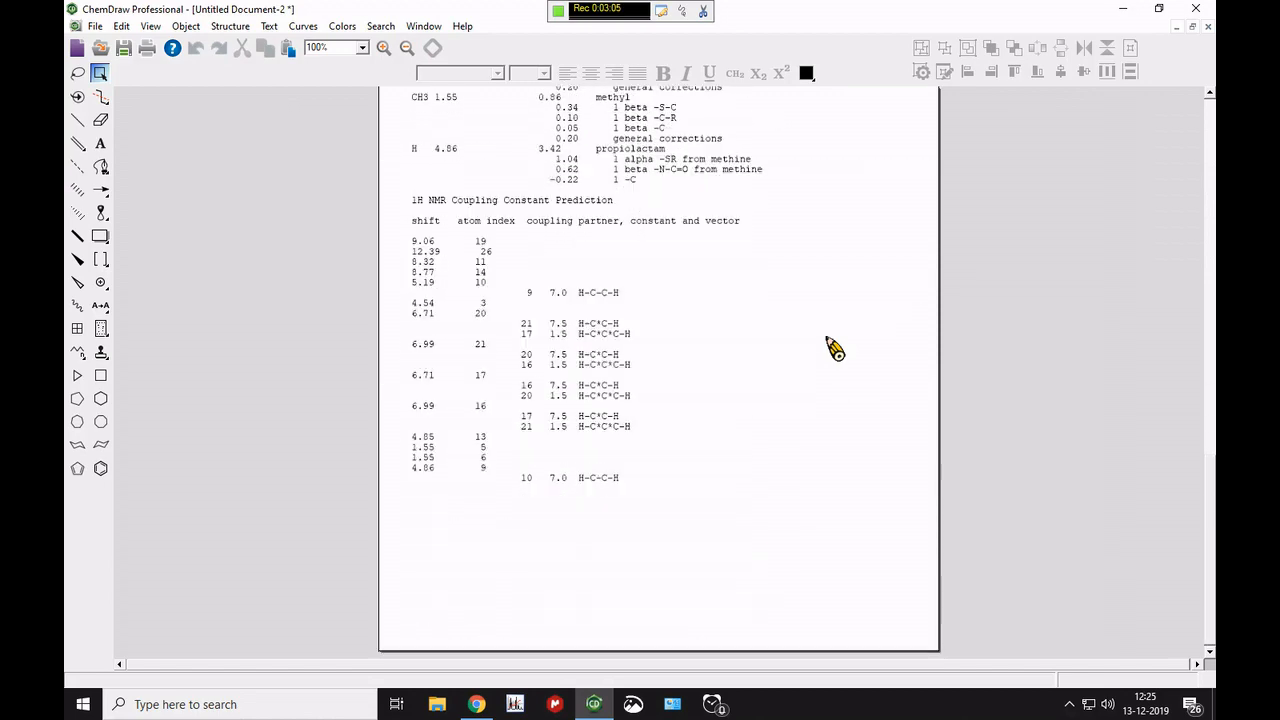
scroll(835, 347, up, 6)
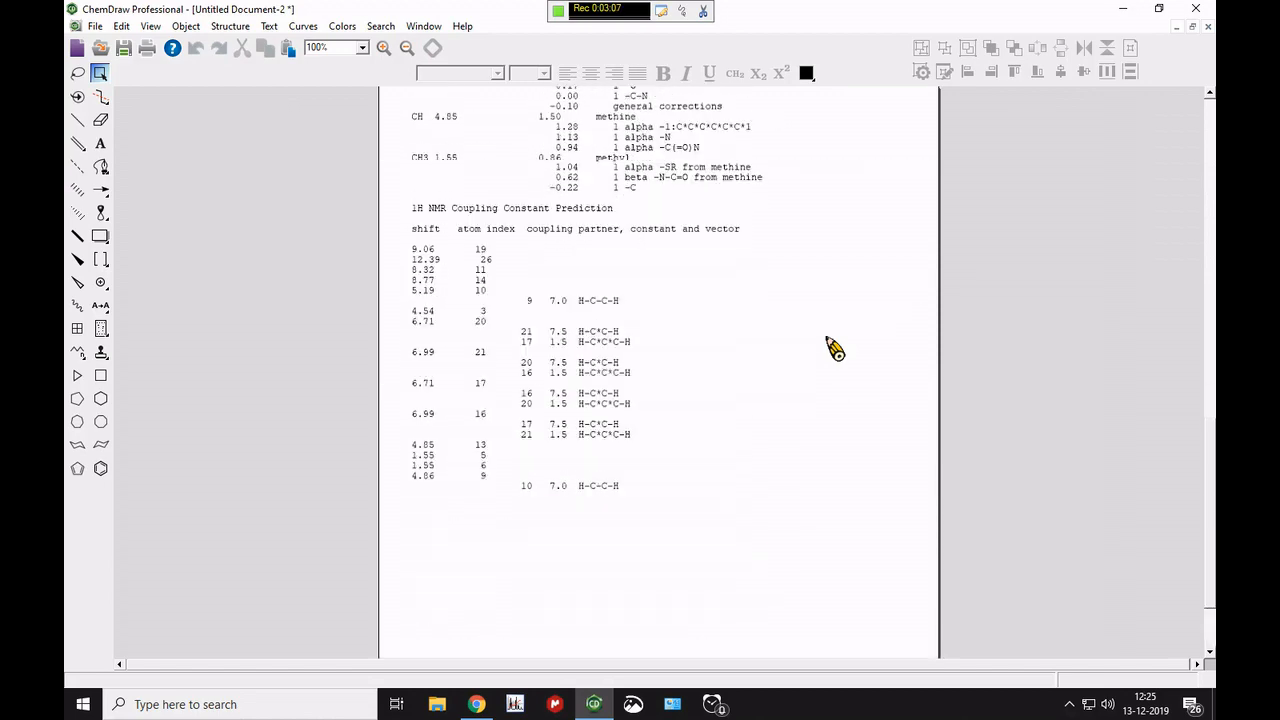
scroll(835, 347, up, 9)
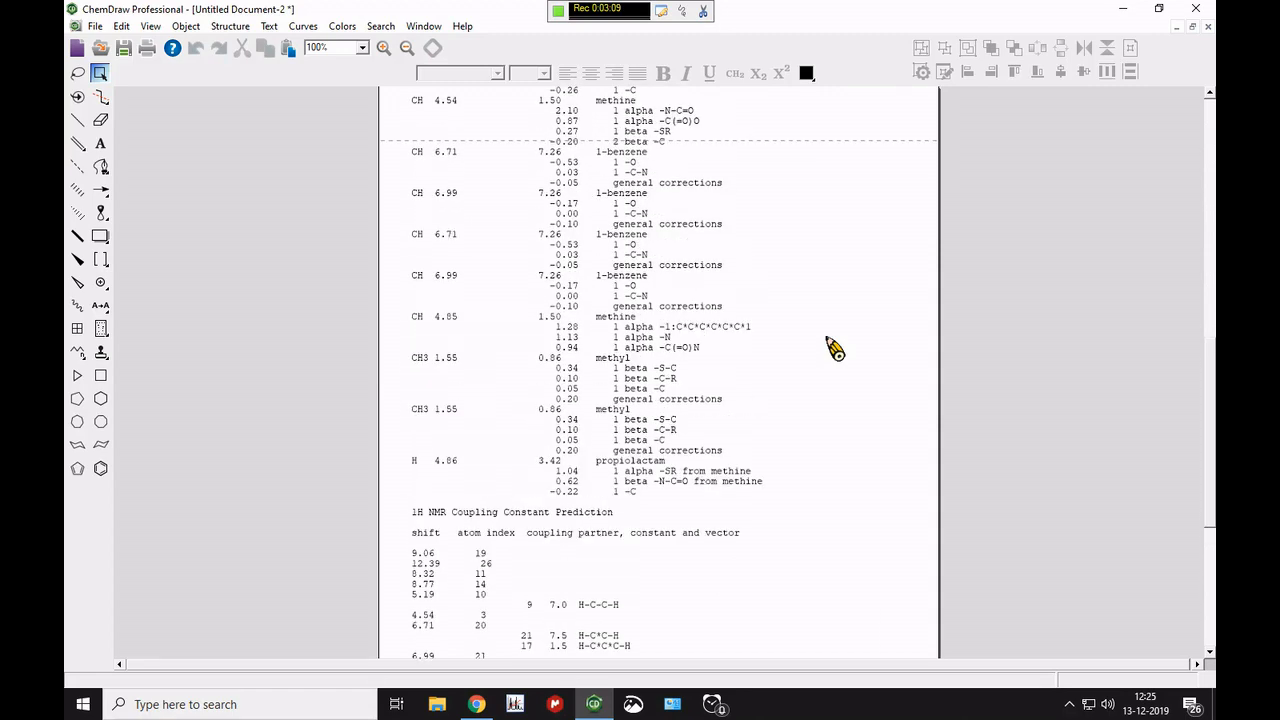